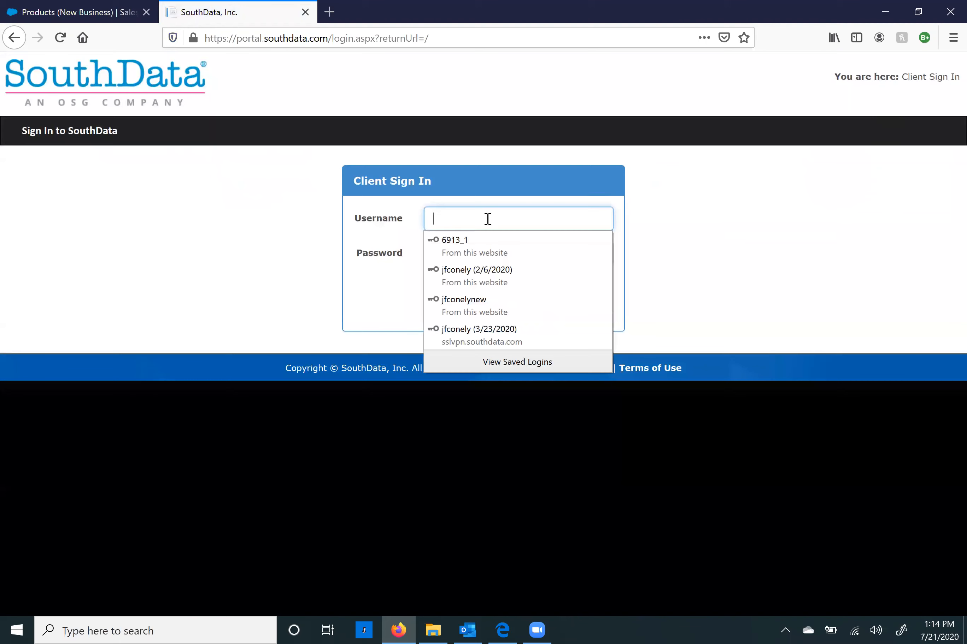
Step: Sign in to the client portal with the saved login and dismiss the New Features popup
left_click(488, 303)
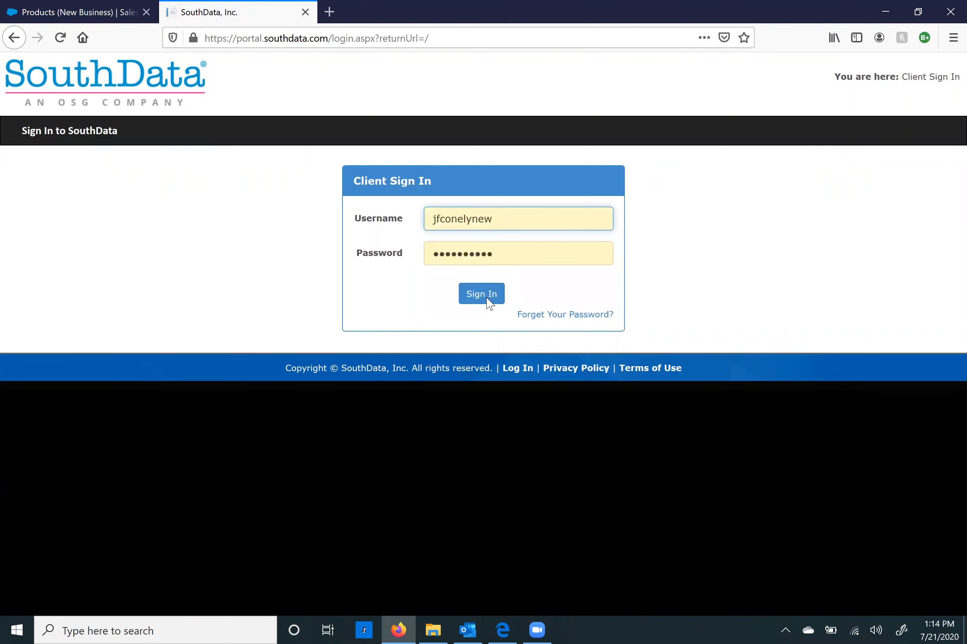
left_click(487, 300)
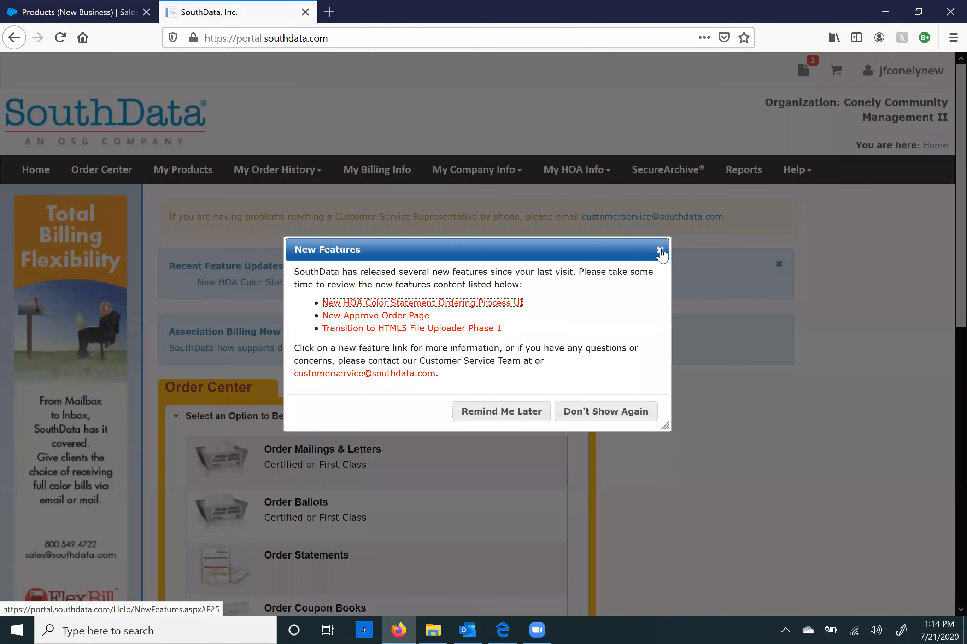
left_click(660, 251)
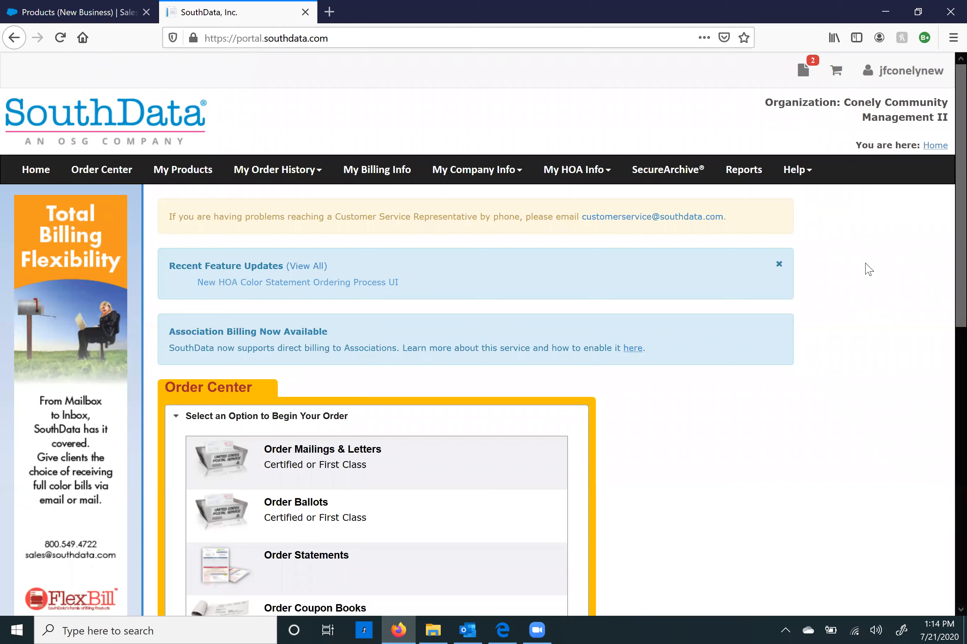
Step: Start a new Order Ballots order from the Order Center
scroll(867, 270, "down", 3)
scroll(217, 351, "down", 3)
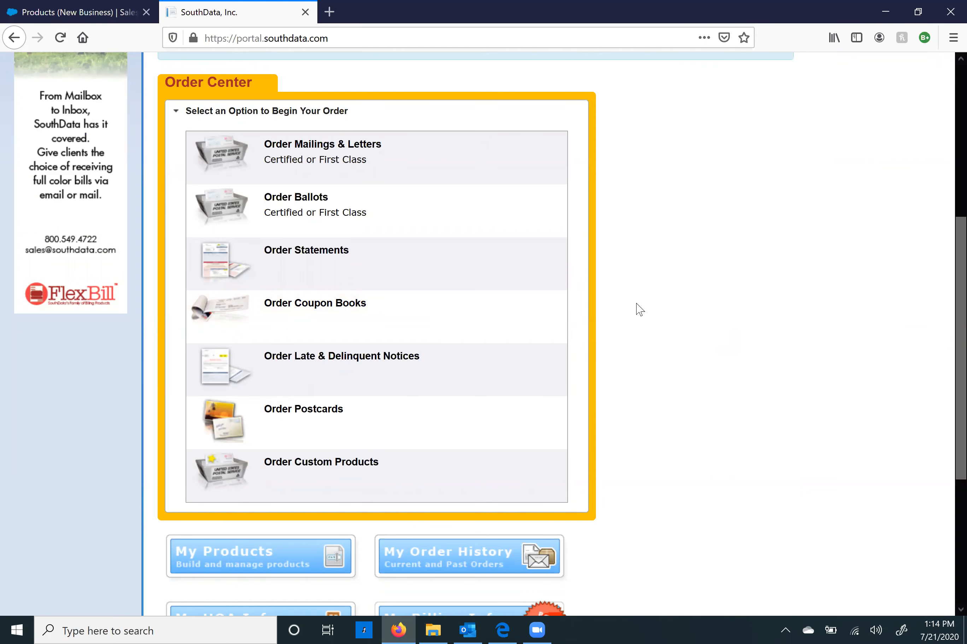
left_click(323, 226)
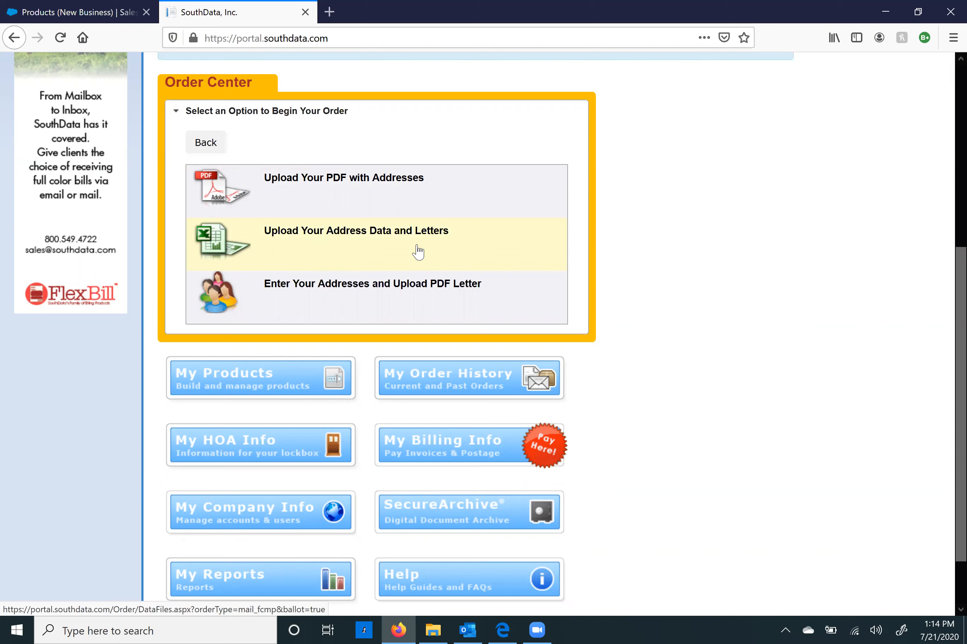
Step: Choose Upload Your Address Data and Letters, then open Address File from the data-file picker
left_click(326, 252)
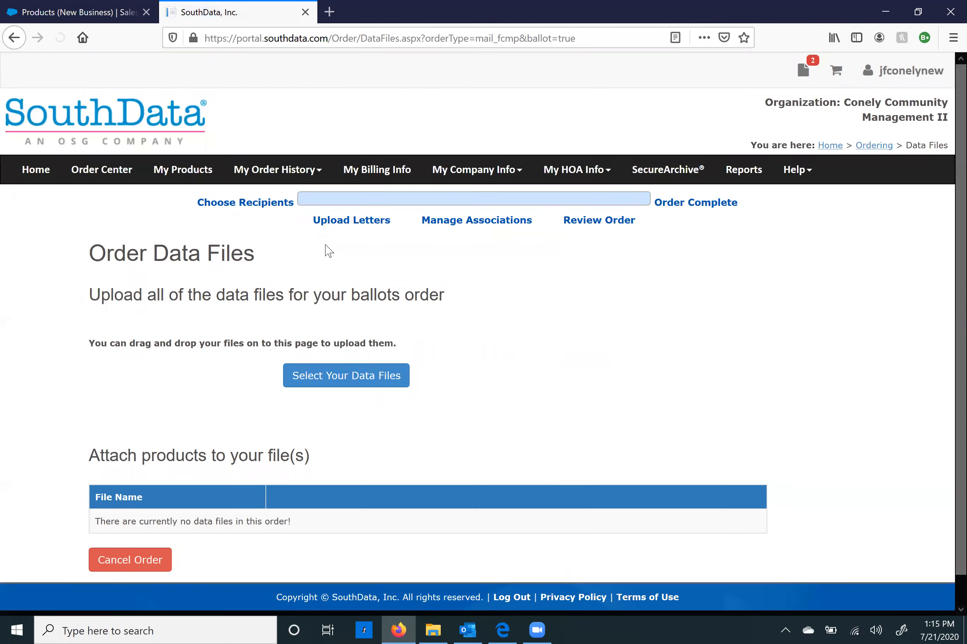
scroll(486, 307, "down", 1)
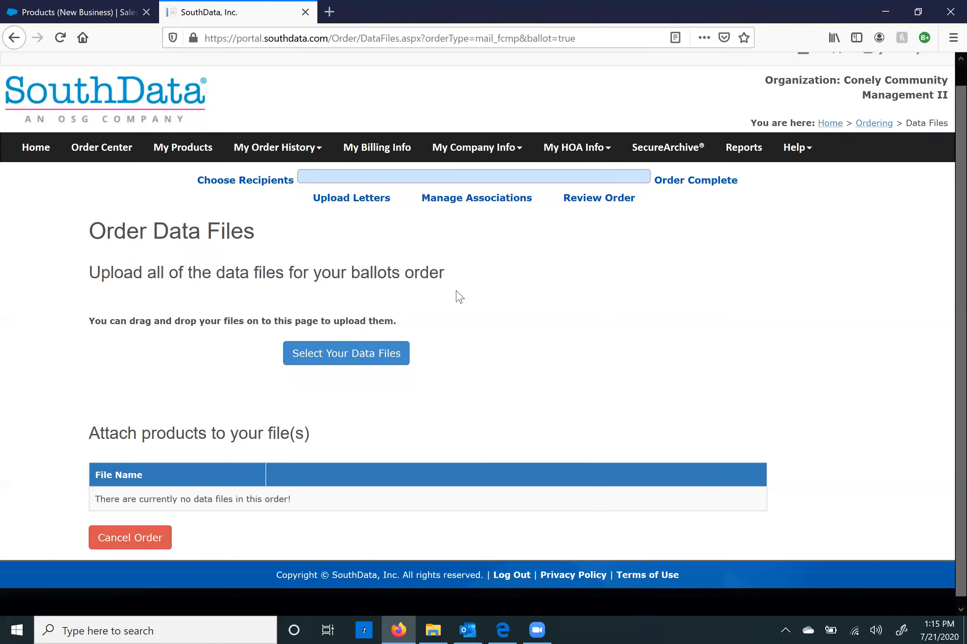
left_click(354, 357)
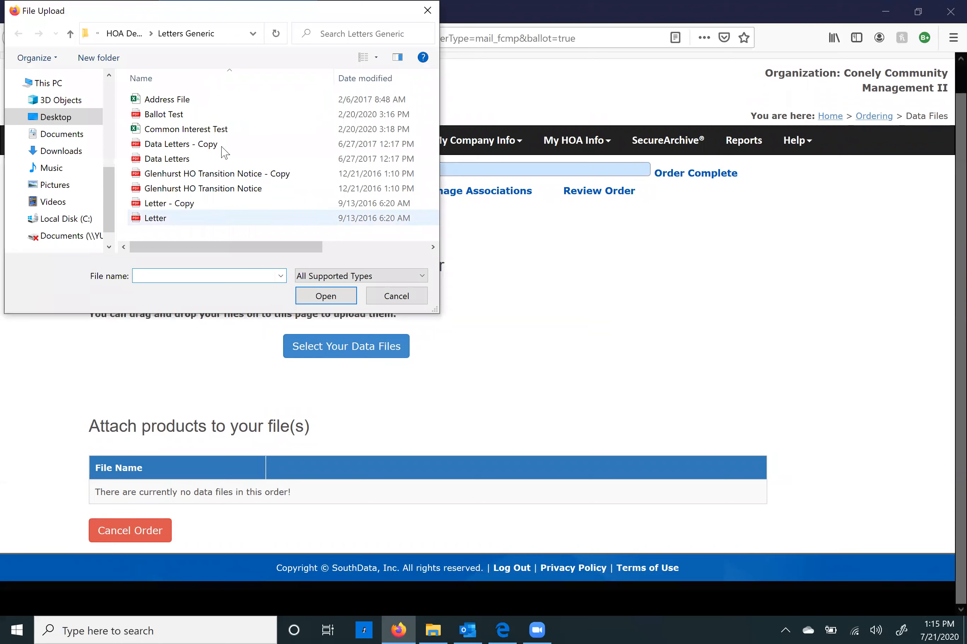
left_click(172, 101)
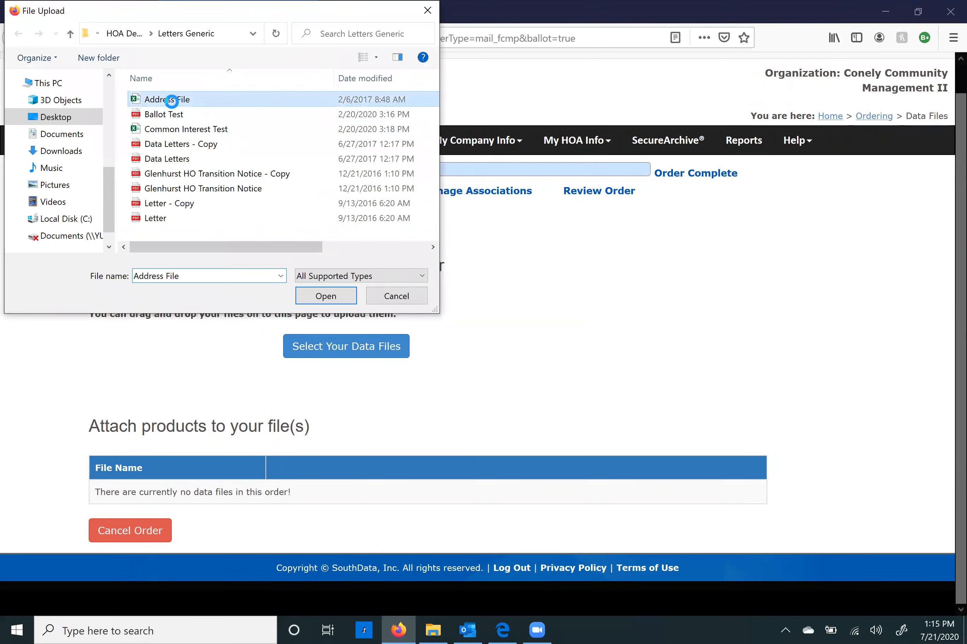
right_click(171, 101)
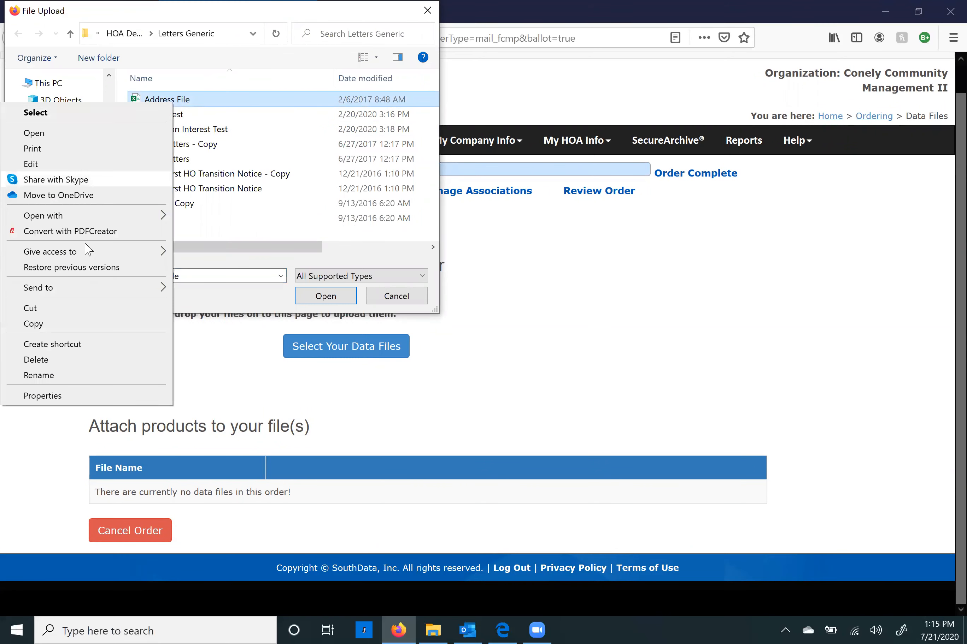
left_click(79, 133)
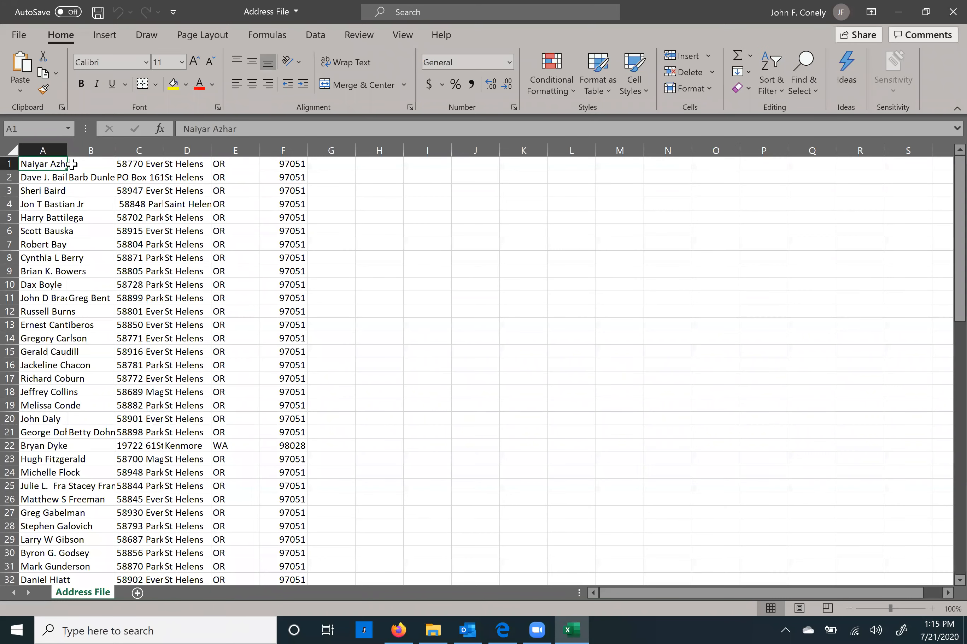
Step: Review Address File's name, street, city, state and zip columns, then close Excel and upload it
left_click(92, 164)
left_click(139, 165)
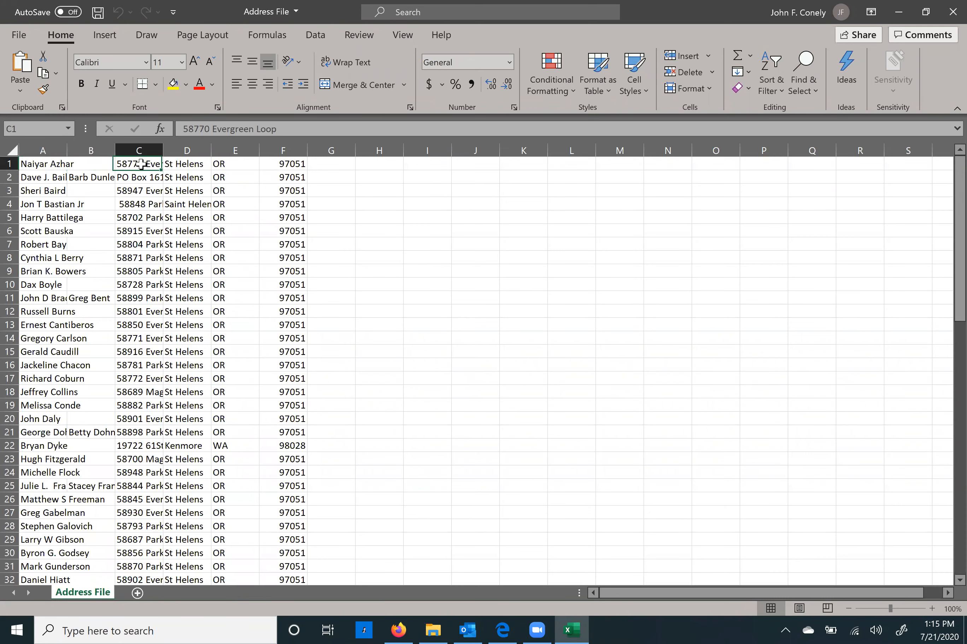
left_click(199, 167)
left_click(237, 164)
left_click(302, 165)
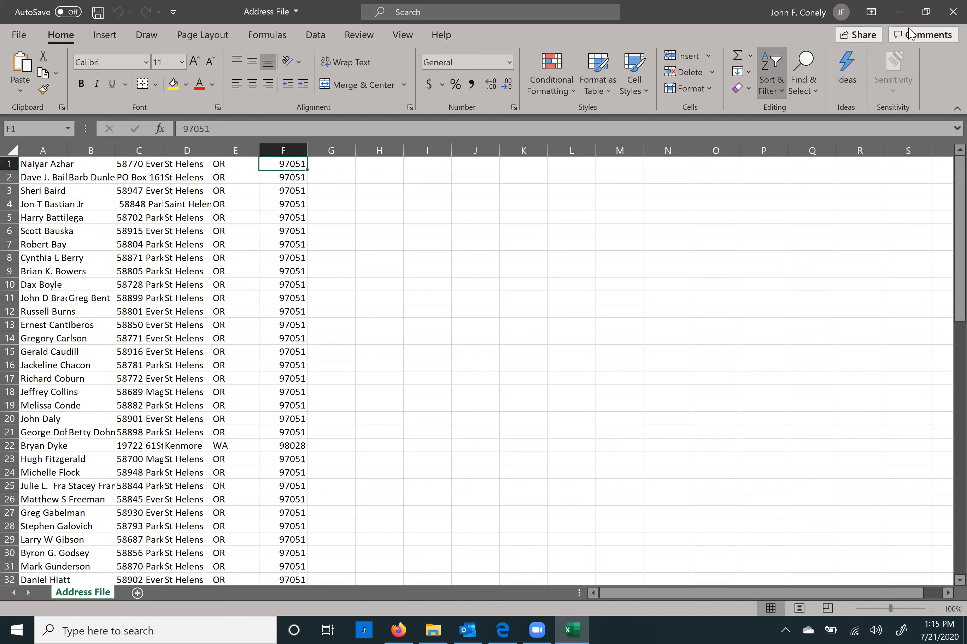
left_click(947, 13)
left_click(314, 298)
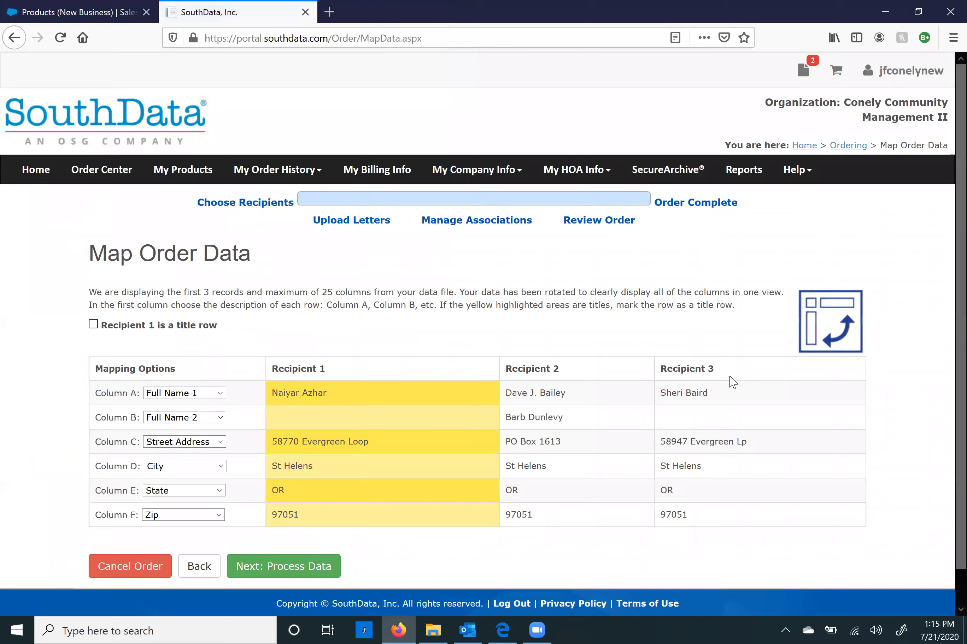
Step: Keep columns A–D as Full Name 1, Full Name 2, Street Address and City, then process the data
scroll(733, 381, "down", 2)
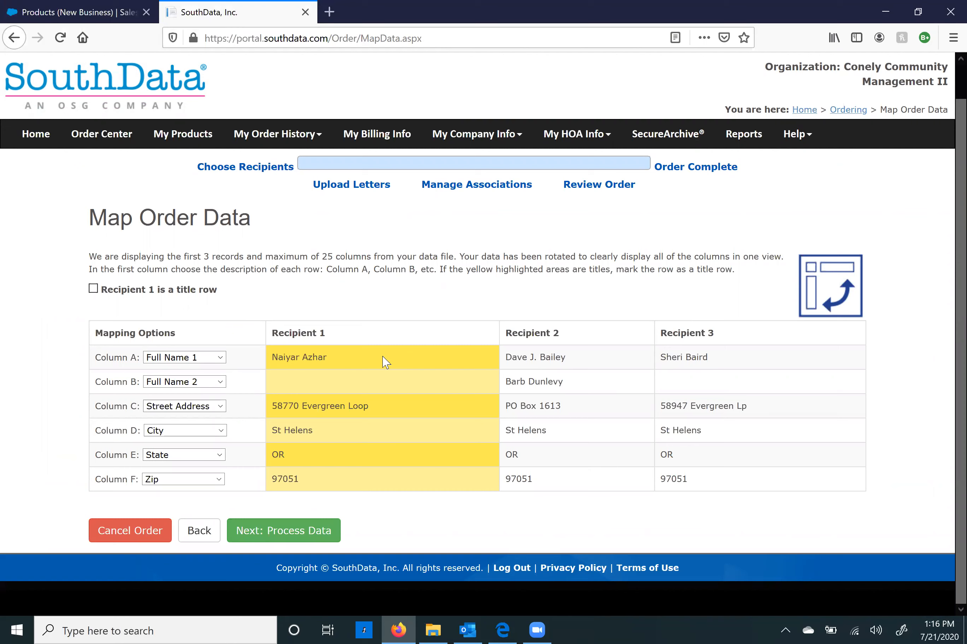
left_click(223, 361)
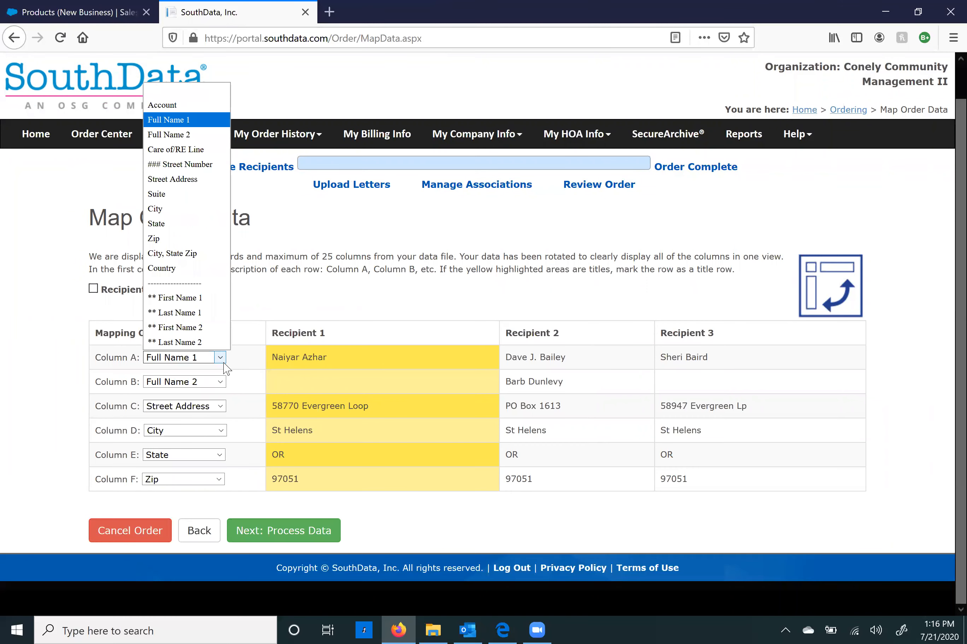
left_click(178, 120)
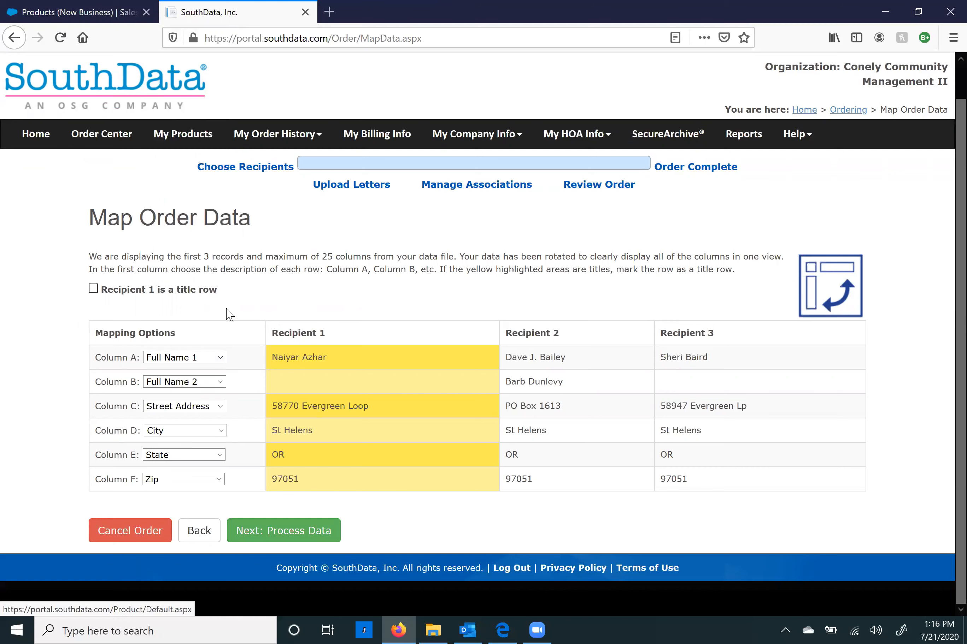
left_click(220, 381)
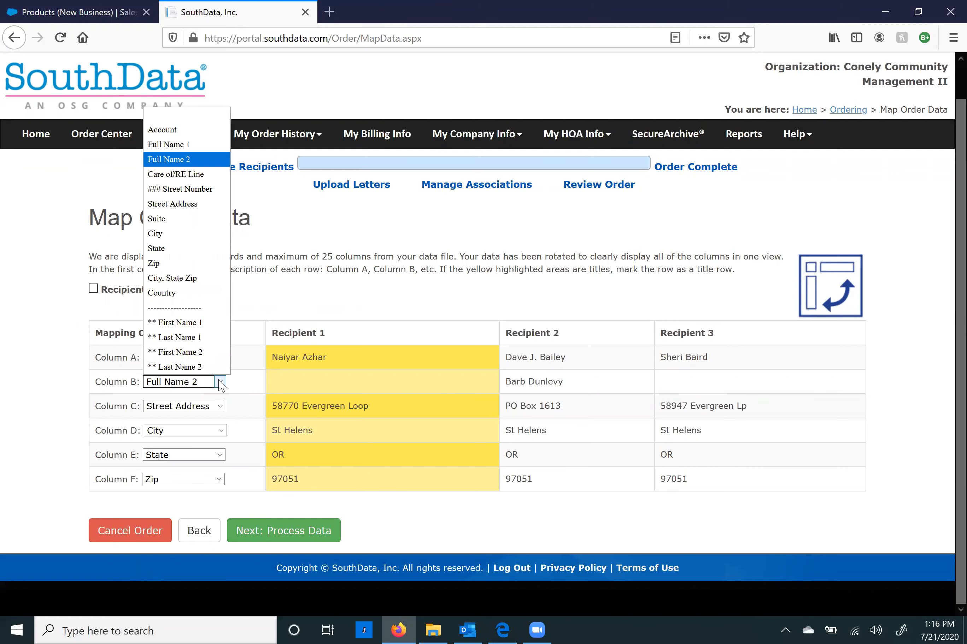
left_click(196, 163)
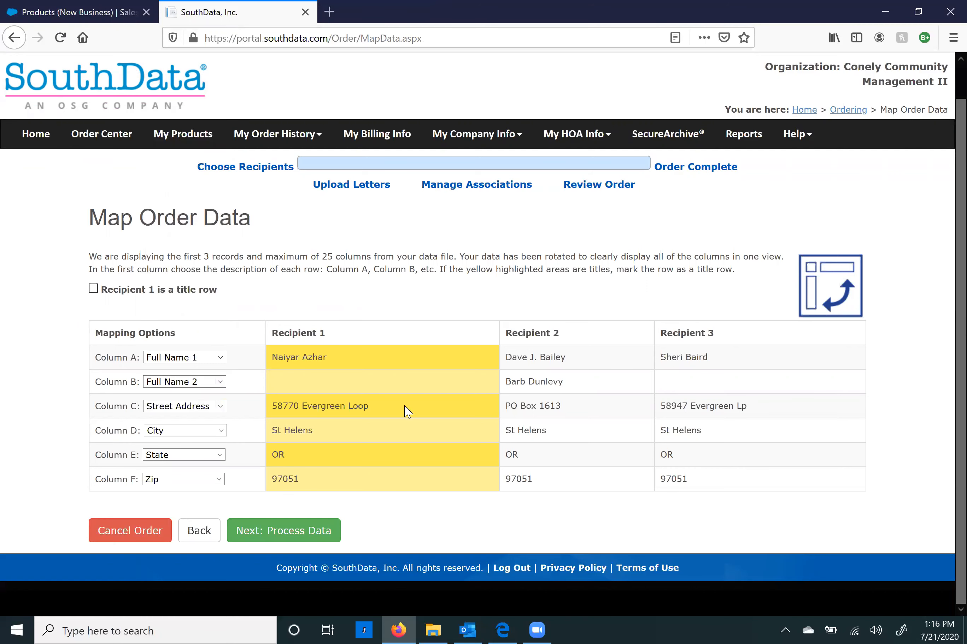
left_click(221, 407)
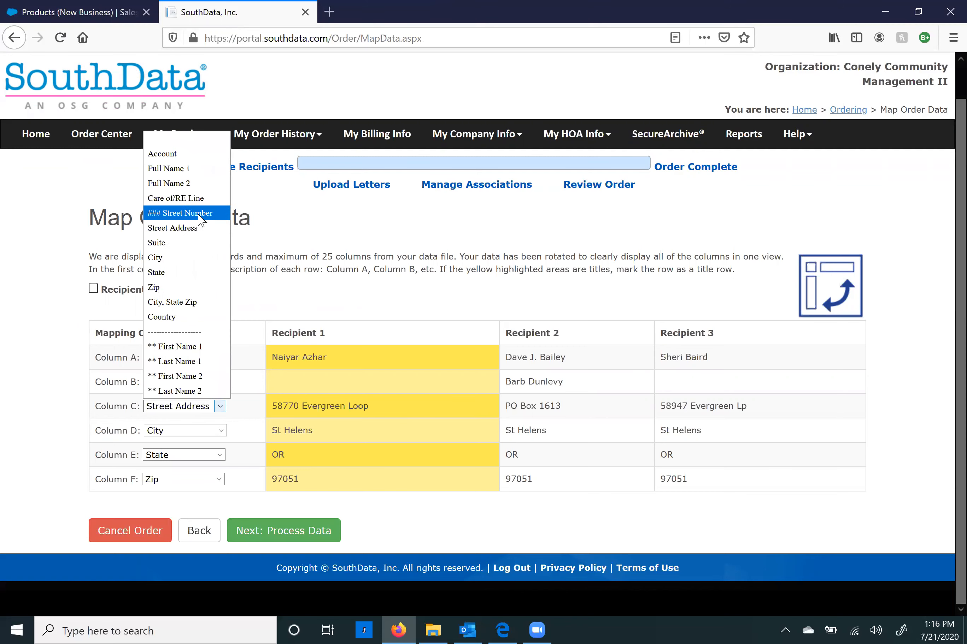
left_click(244, 444)
left_click(216, 431)
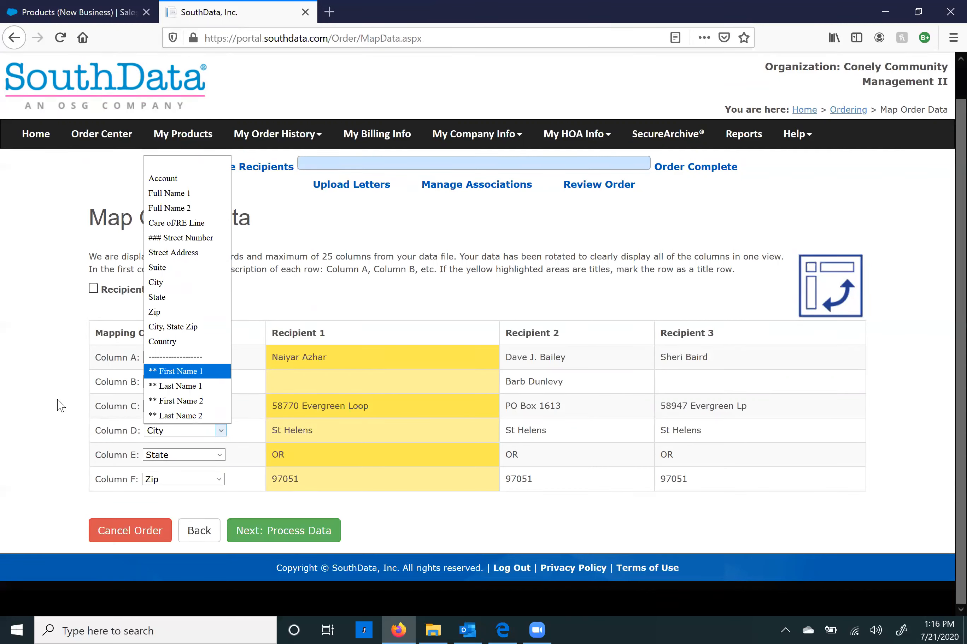
left_click(92, 383)
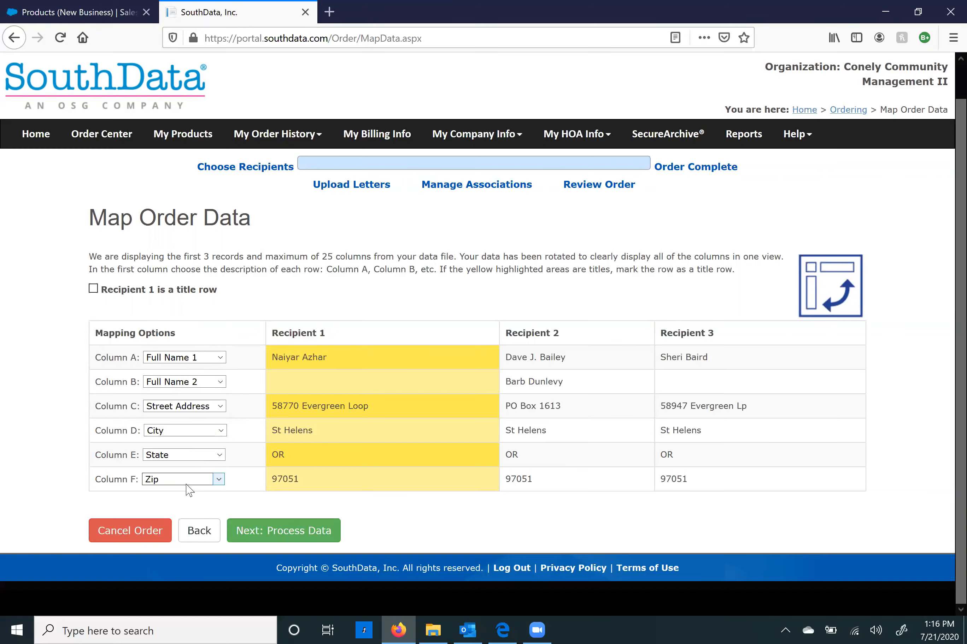
left_click(277, 537)
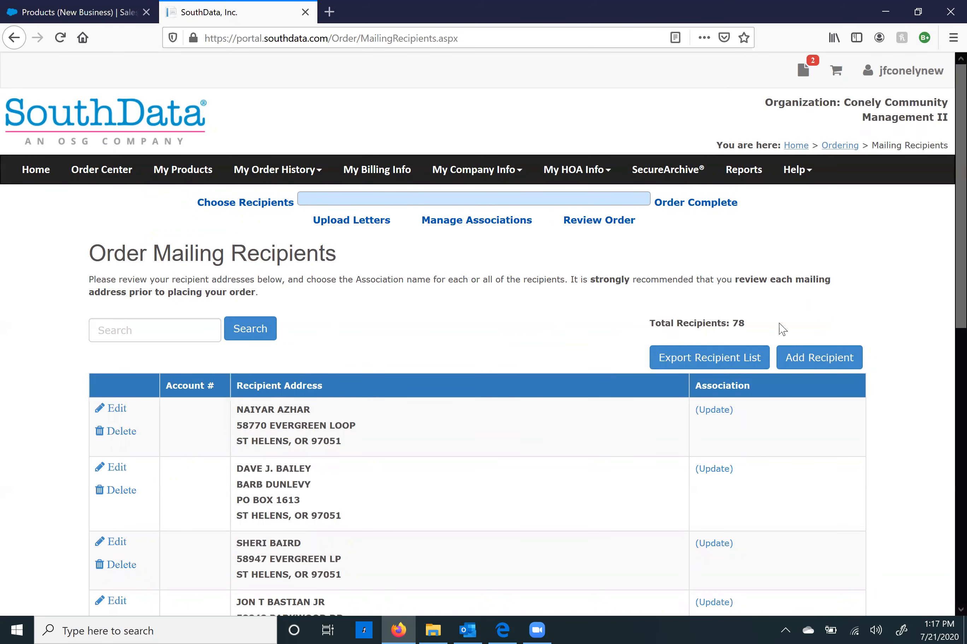
left_click_drag(774, 332, 651, 328)
Step: Inspect the first recipient's details and close them without changes
left_click(747, 319)
scroll(416, 395, "down", 3)
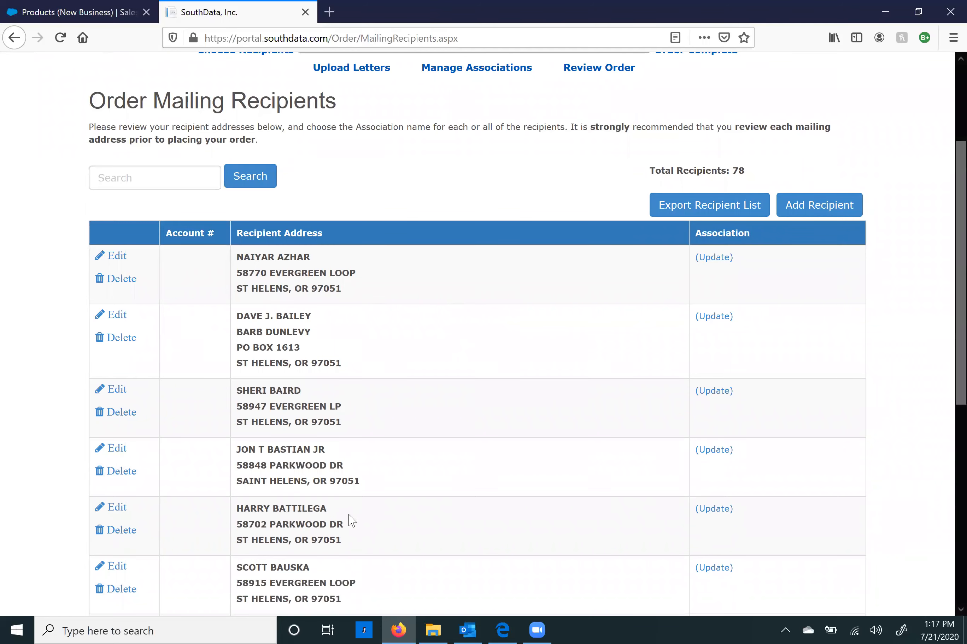
scroll(351, 520, "down", 7)
scroll(355, 515, "up", 6)
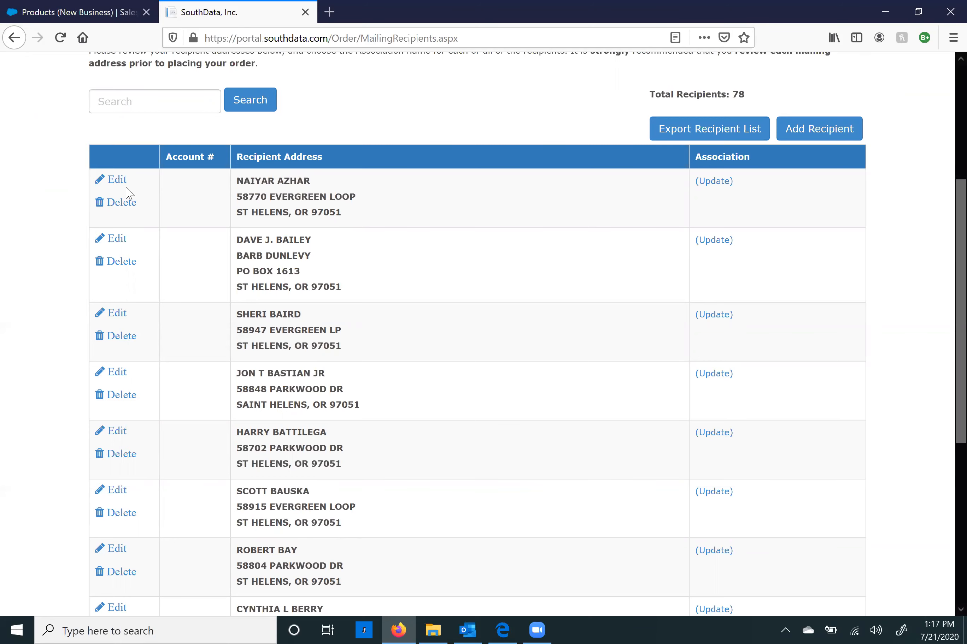
left_click(112, 183)
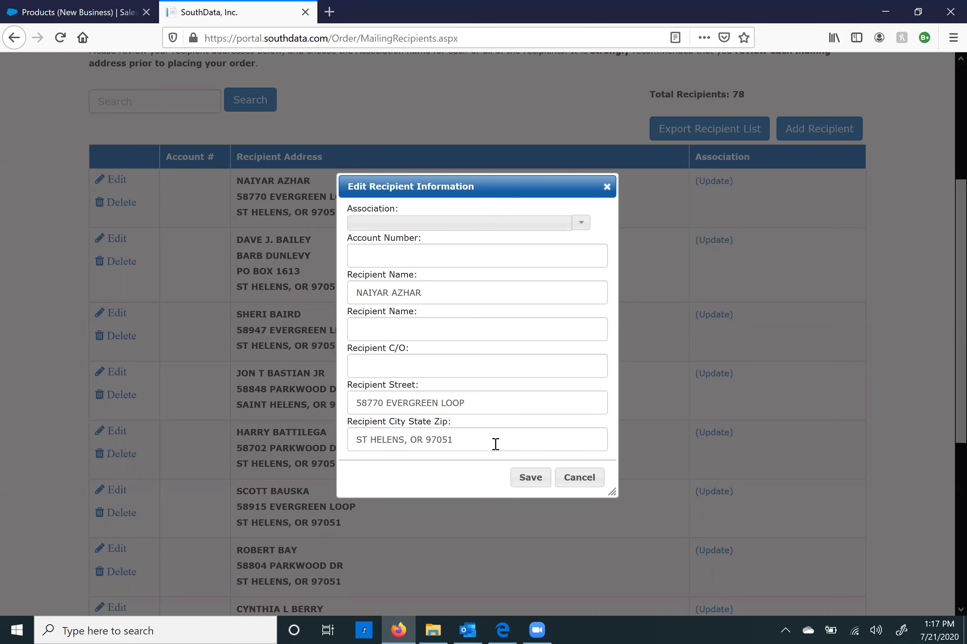
left_click(607, 188)
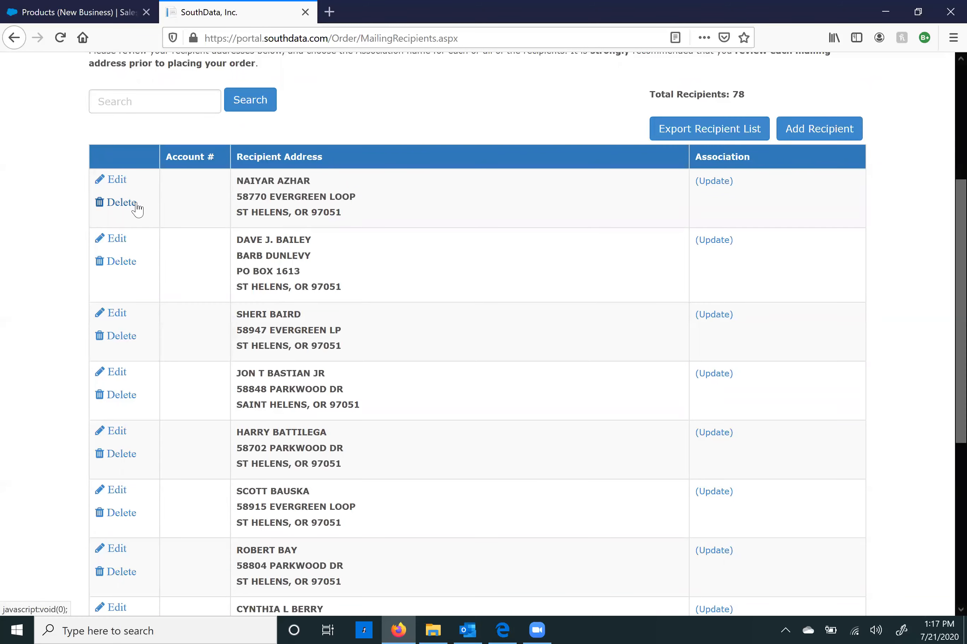
Step: Search the recipients for 'Baird', then clear the search and begin adding a recipient
left_click(155, 98)
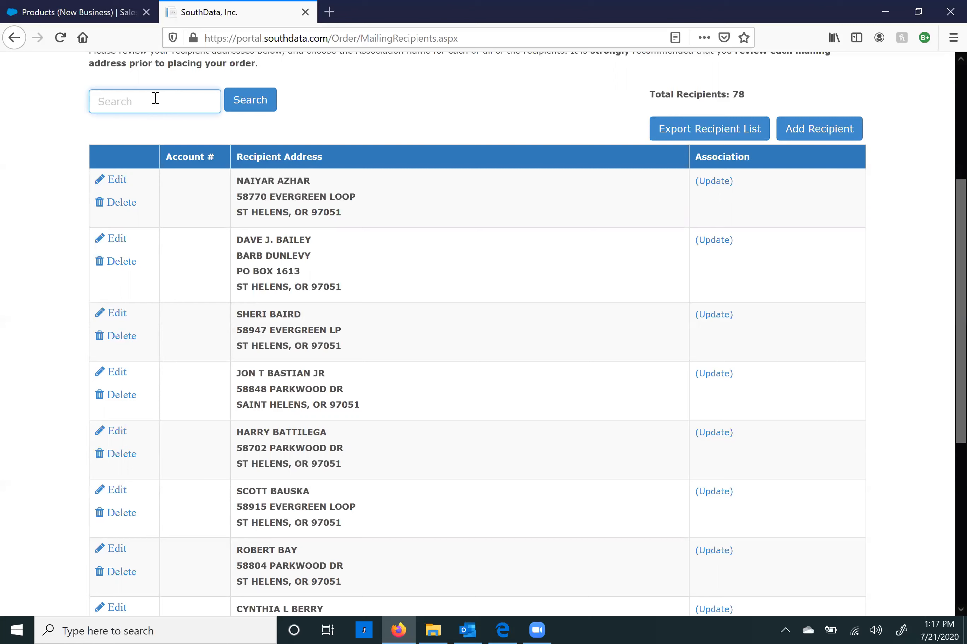
type("Baird")
key("Return")
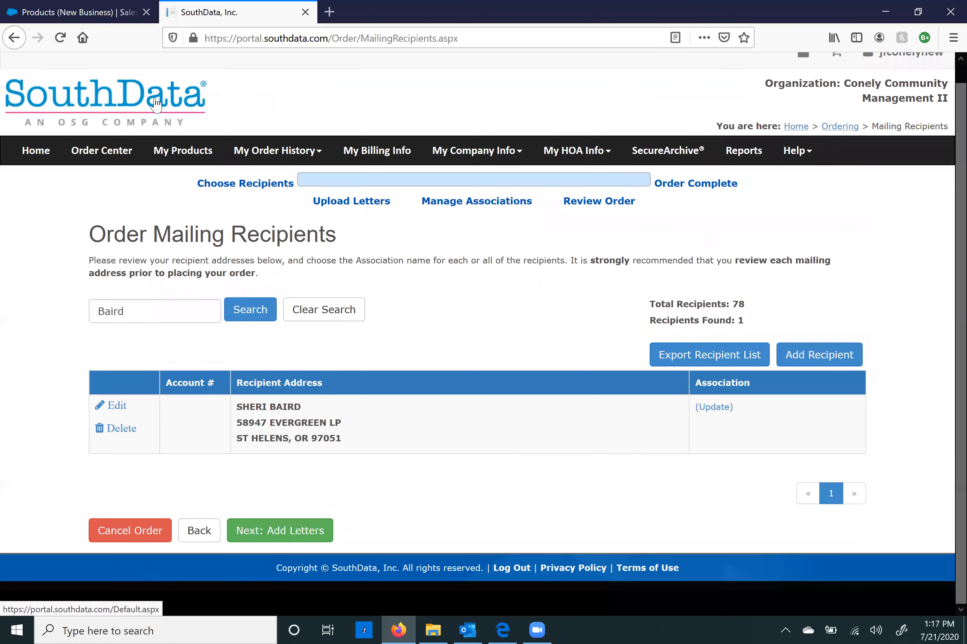
left_click(328, 321)
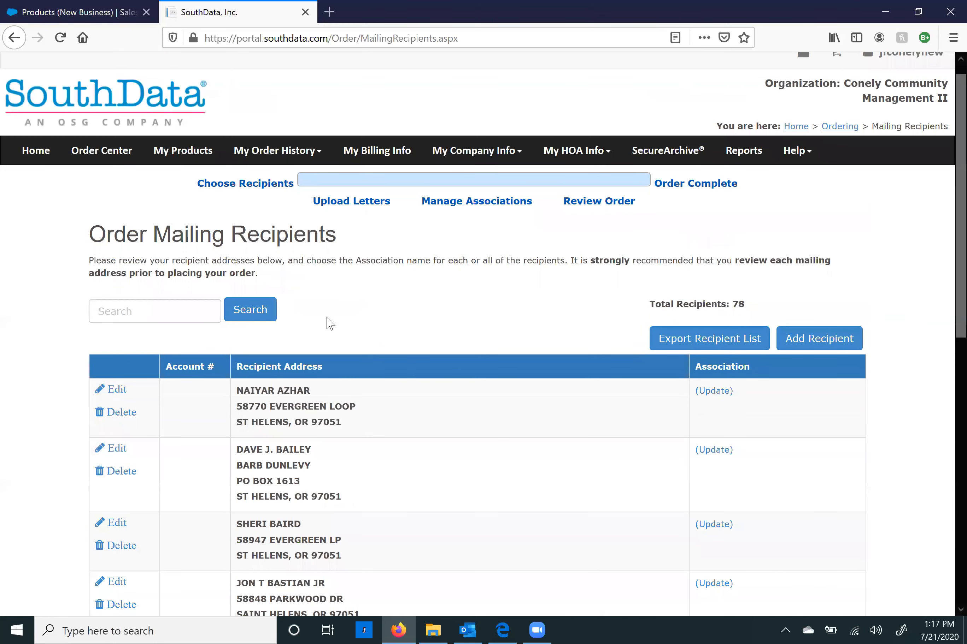
scroll(749, 395, "down", 3)
left_click(828, 194)
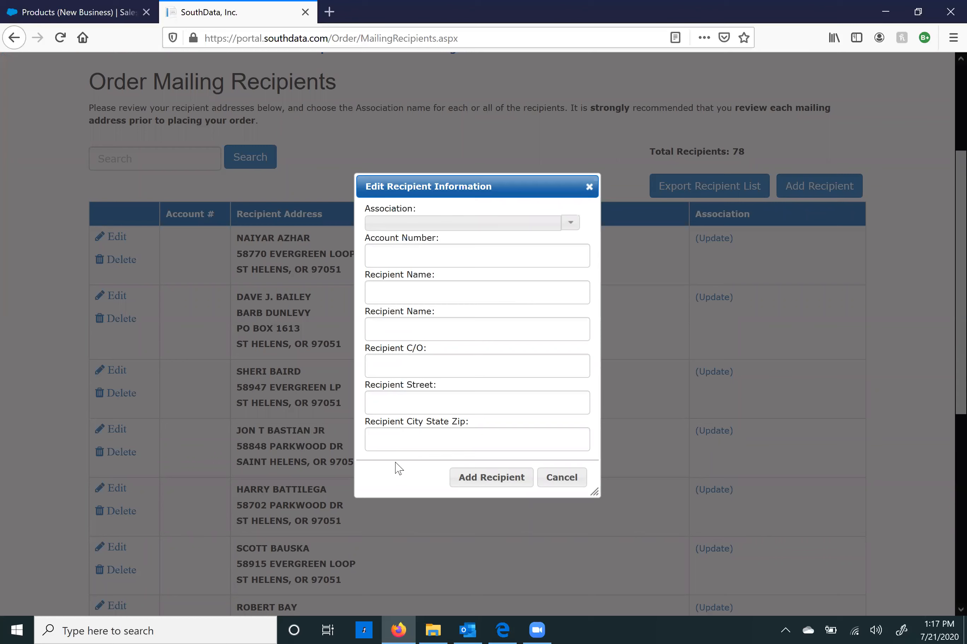
Step: Enter the new recipient's name, street address and city/state/zip, and add them to the list
left_click(434, 287)
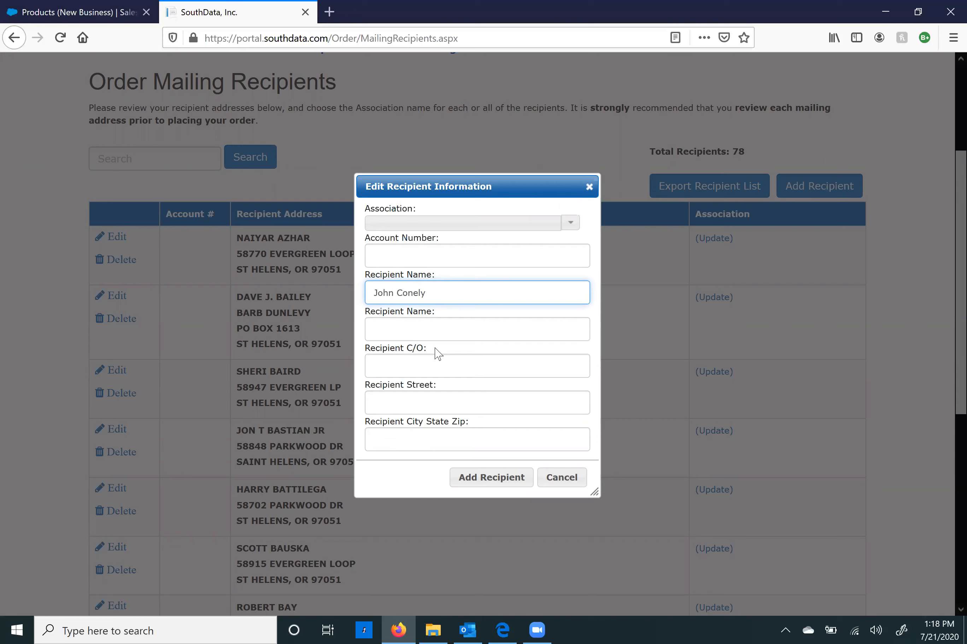
left_click(408, 406)
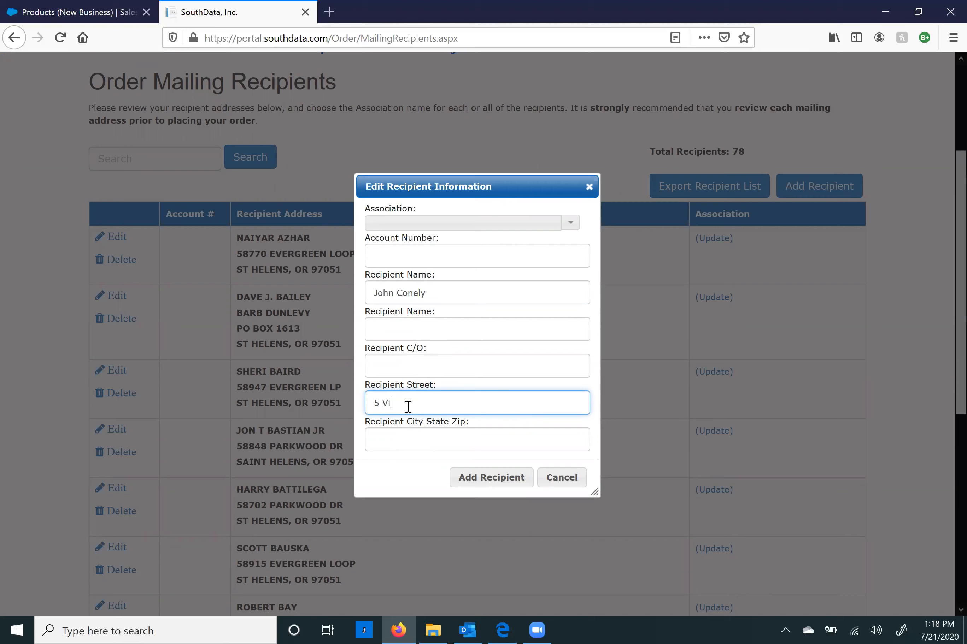
key("Tab")
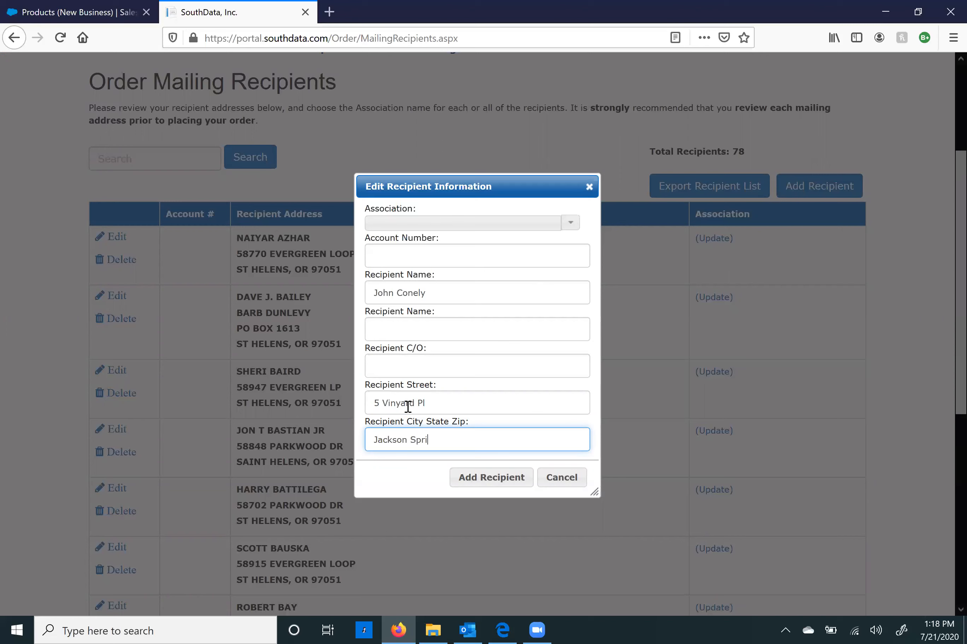
left_click(492, 482)
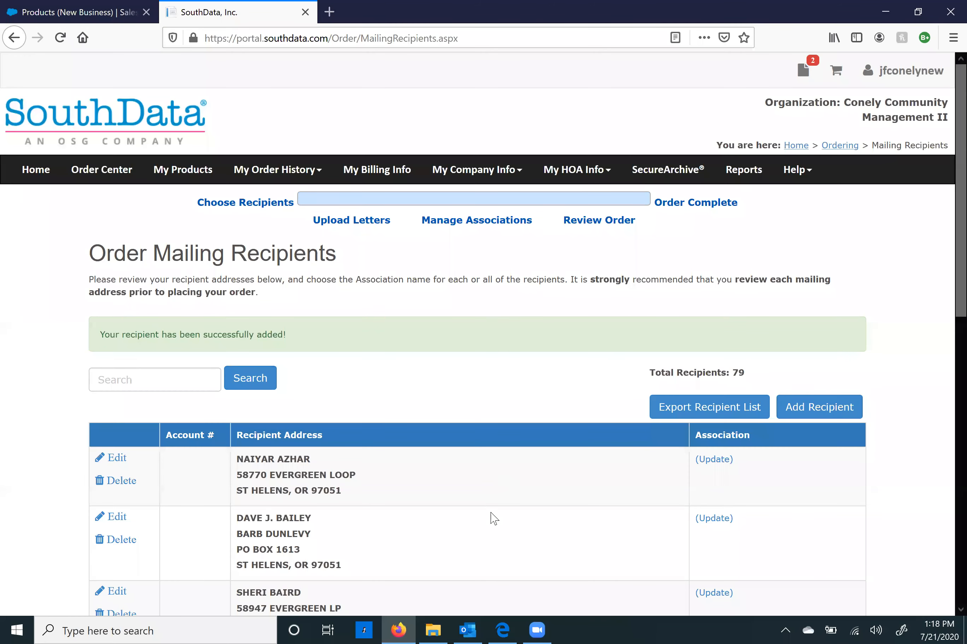
Step: Type Birdlane Association for a recipient, choose Update all records, and save
scroll(494, 519, "down", 3)
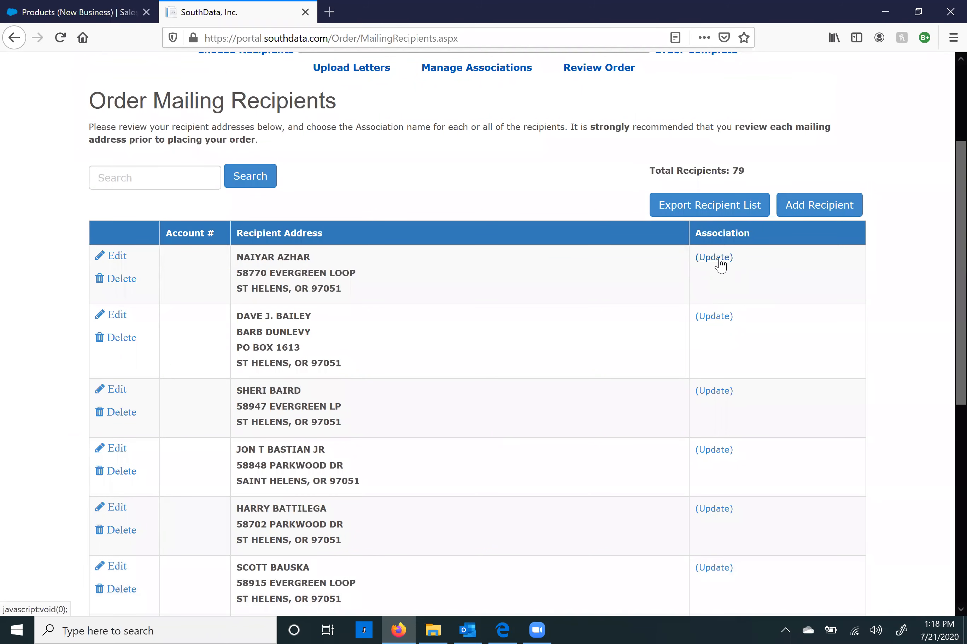
left_click(714, 258)
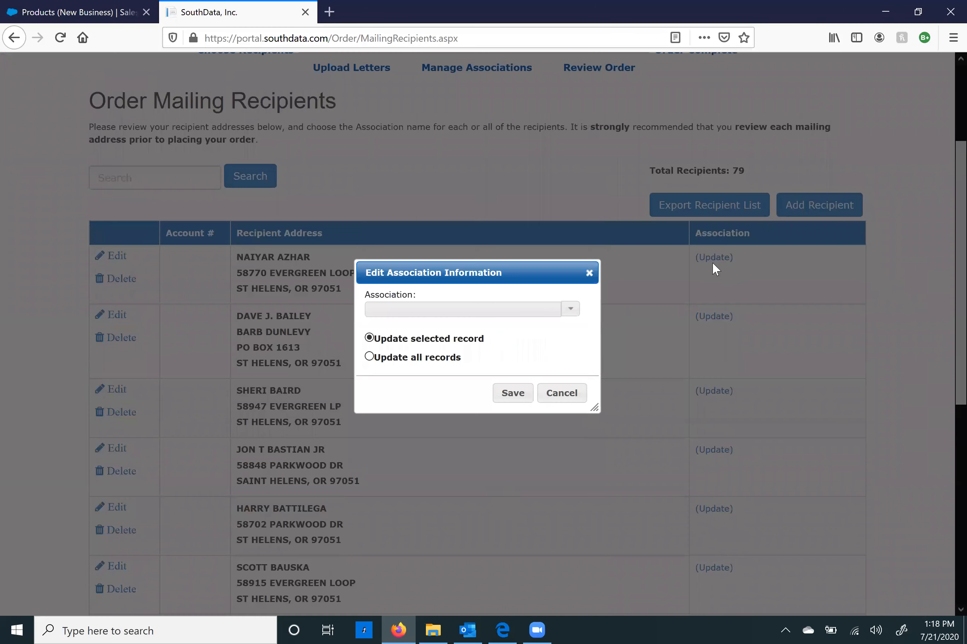
left_click(571, 311)
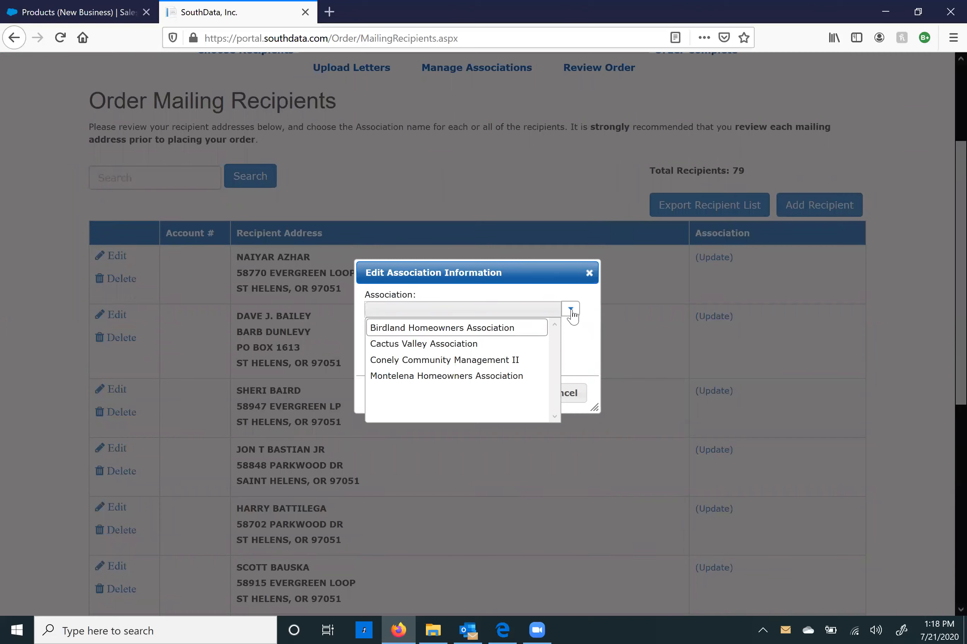
left_click(571, 312)
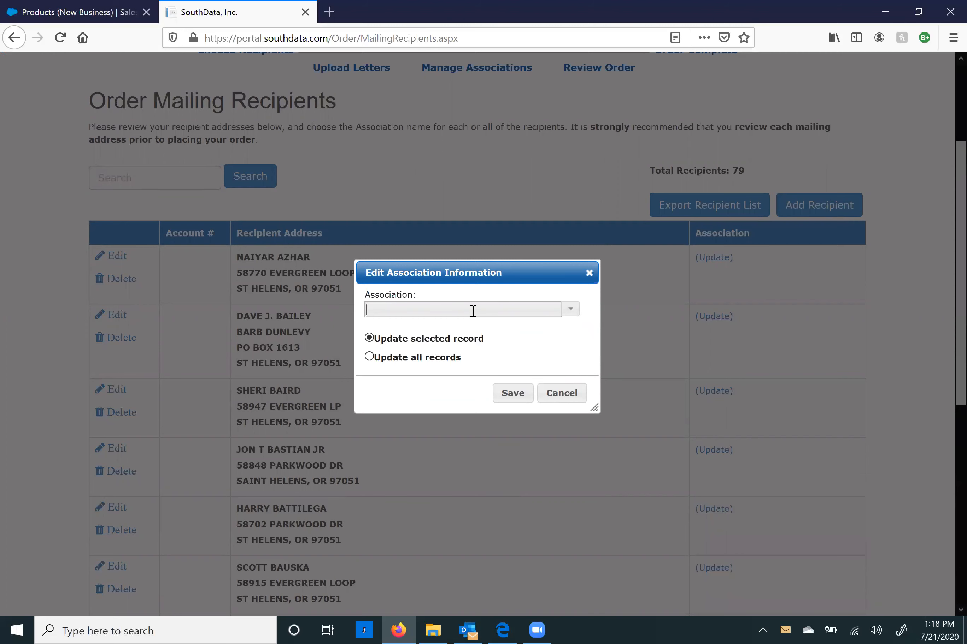
type("Birdlane Association")
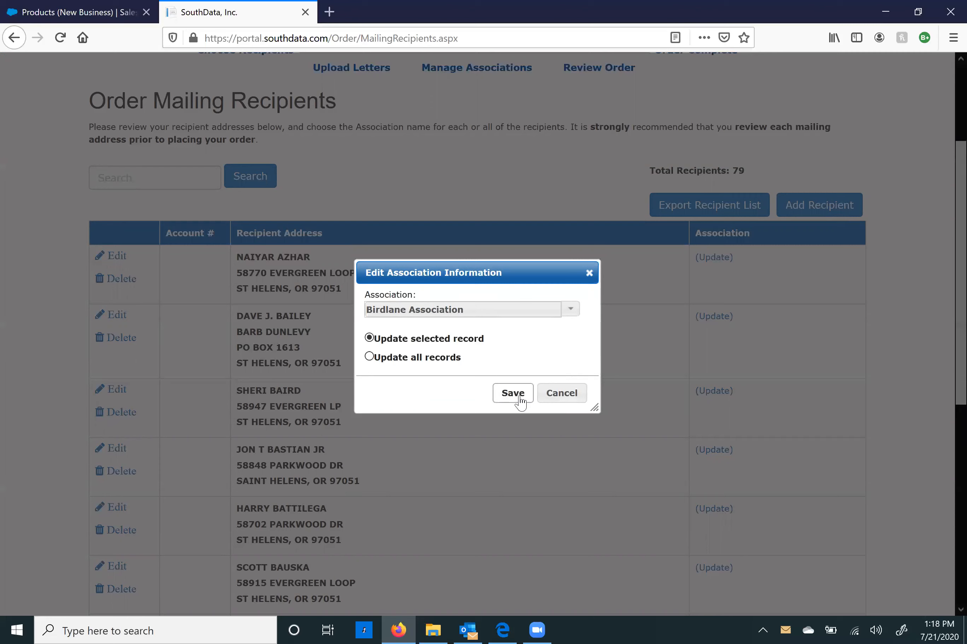
left_click(450, 360)
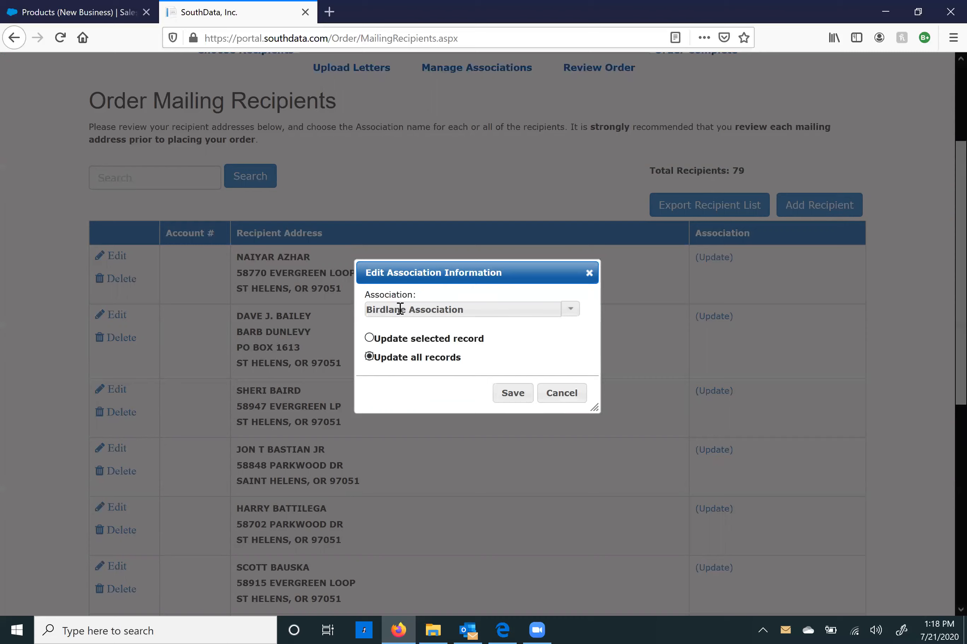
left_click(509, 395)
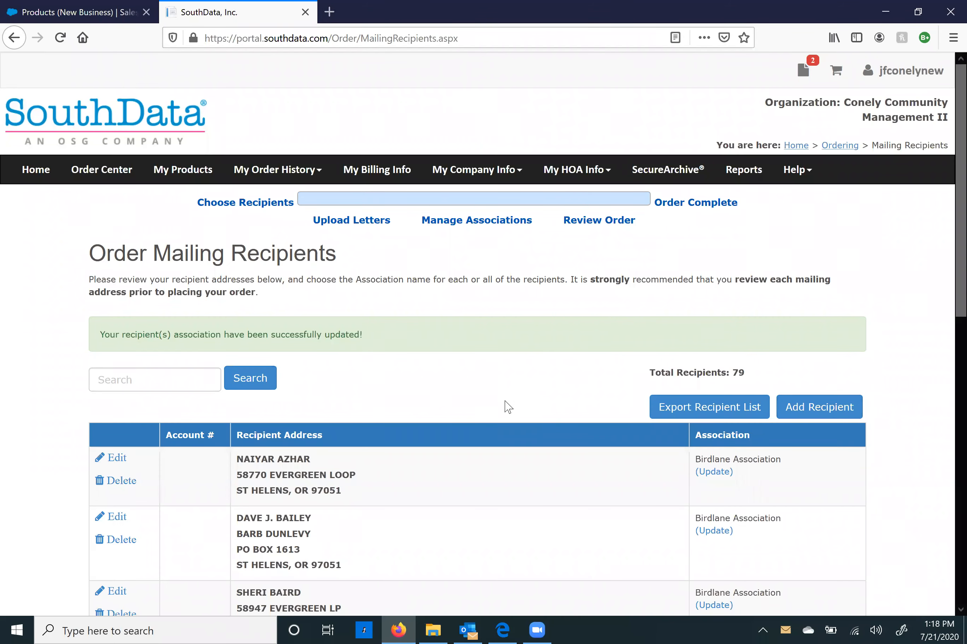
scroll(507, 406, "down", 10)
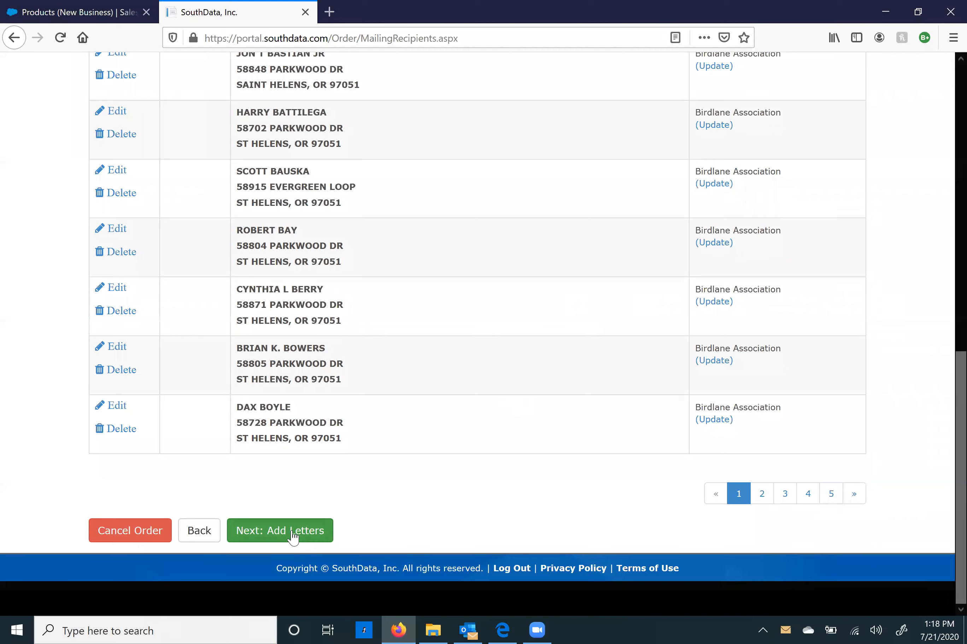
Step: Go to the letters step and upload Letter - Copy.pdf and Data Letters.pdf
left_click(293, 535)
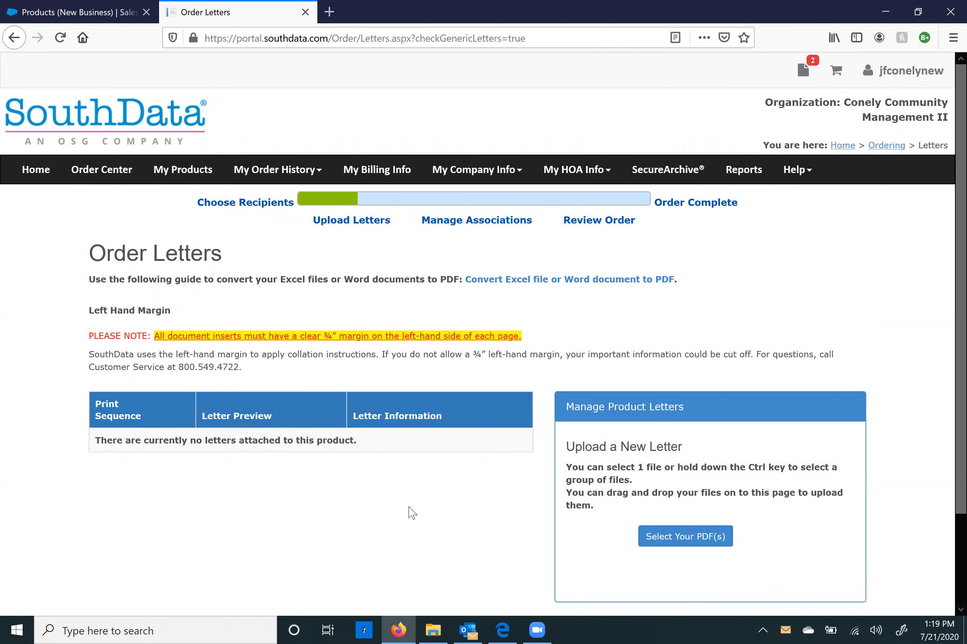
left_click(699, 548)
left_click(202, 177)
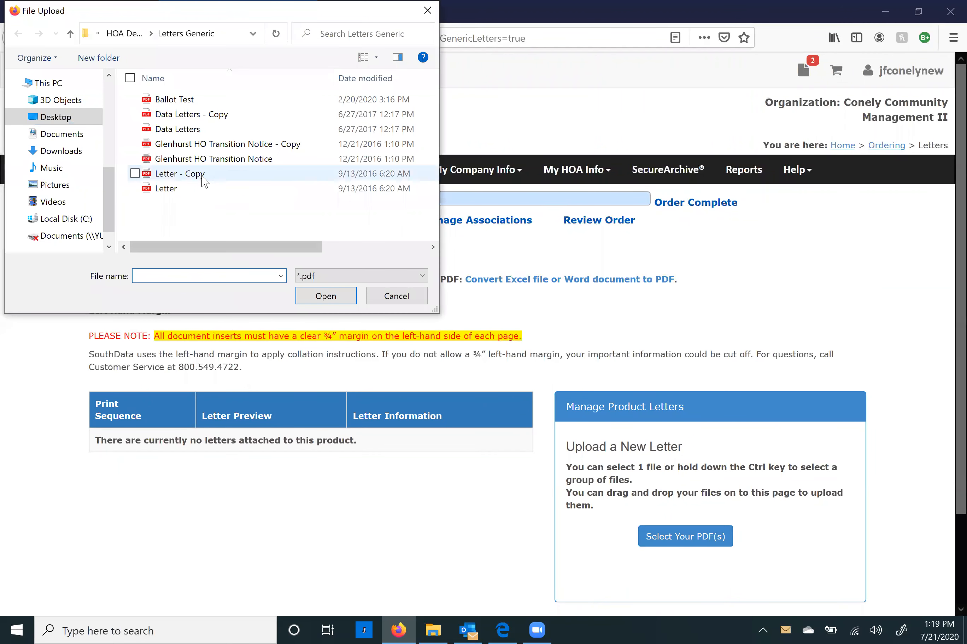
left_click(325, 296)
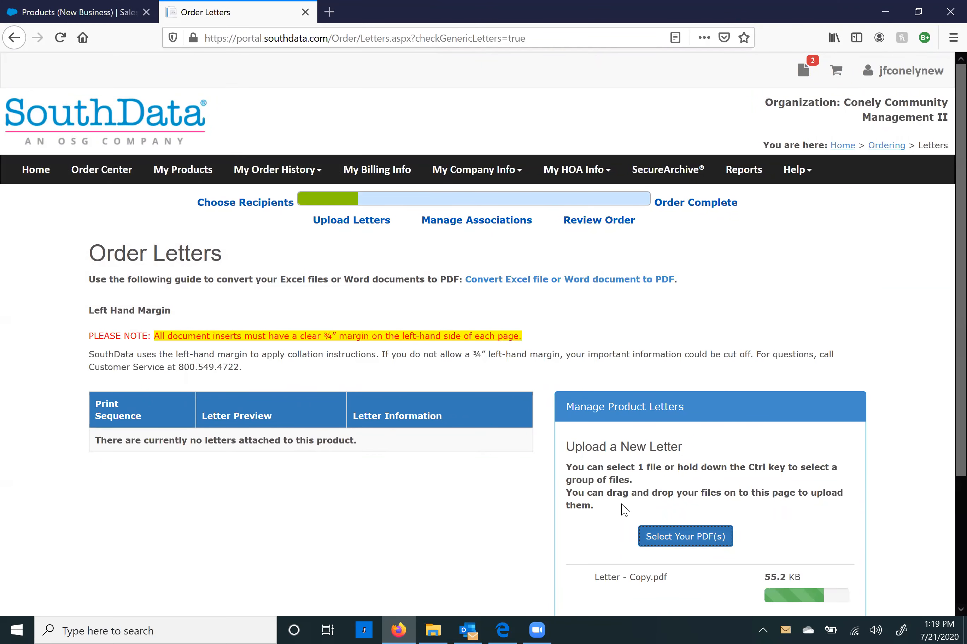
left_click(654, 535)
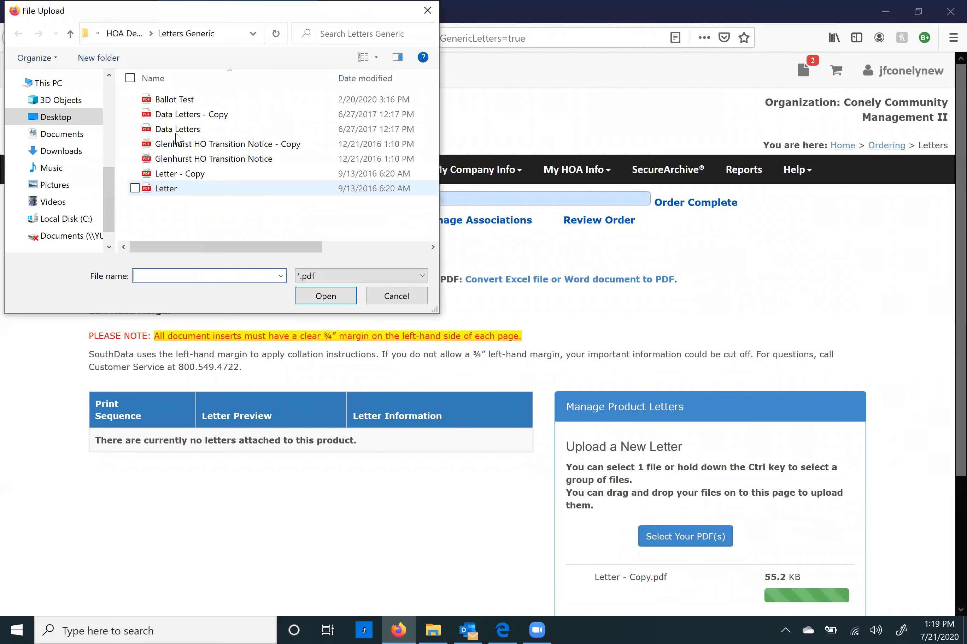
left_click(176, 127)
left_click(313, 296)
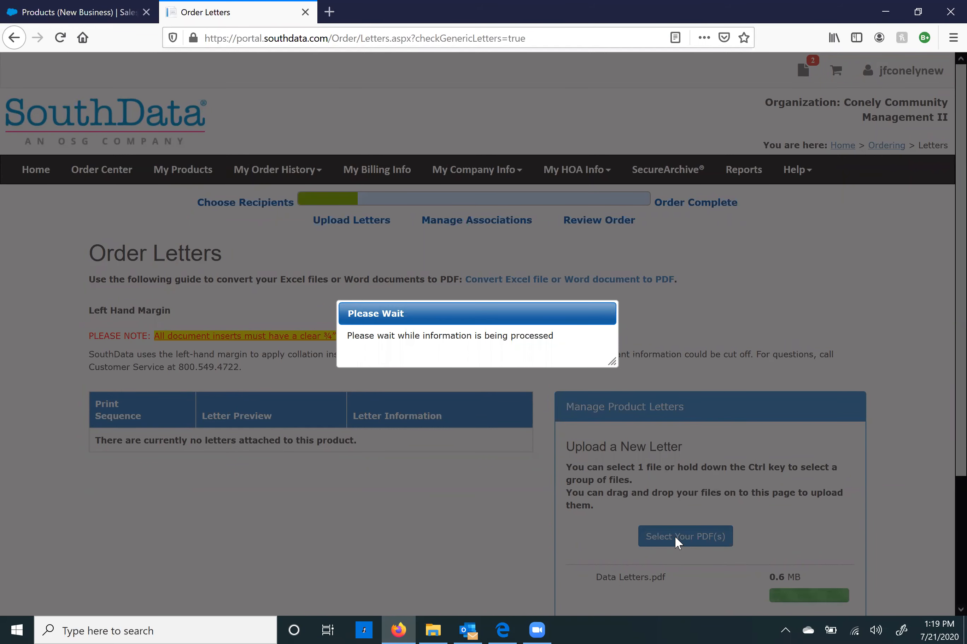
Step: Dismiss the duplicate Data Letters warning and upload Ballot Test.pdf
scroll(674, 536, "down", 2)
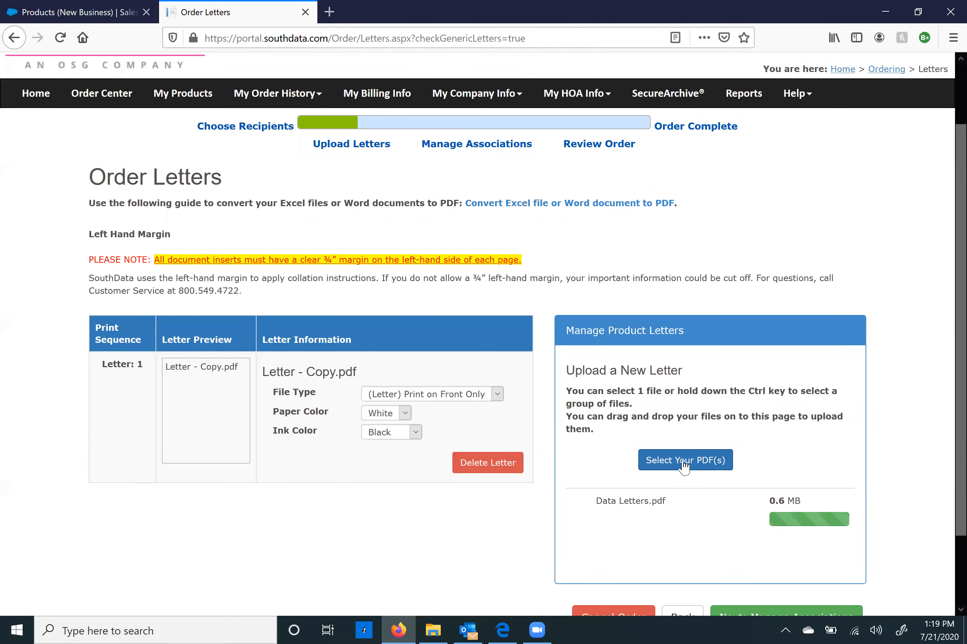
left_click(684, 463)
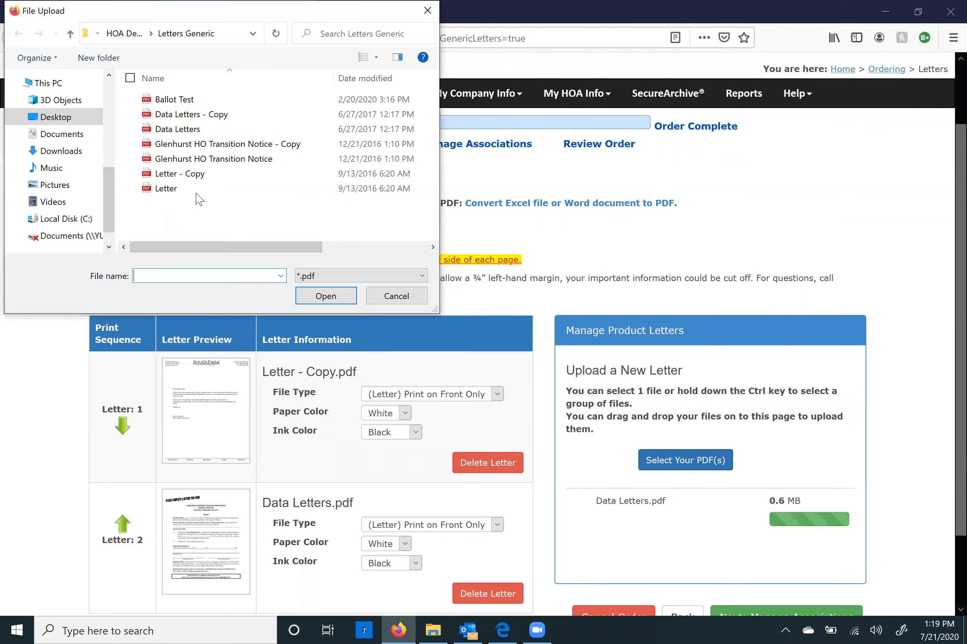
left_click(189, 129)
left_click(326, 296)
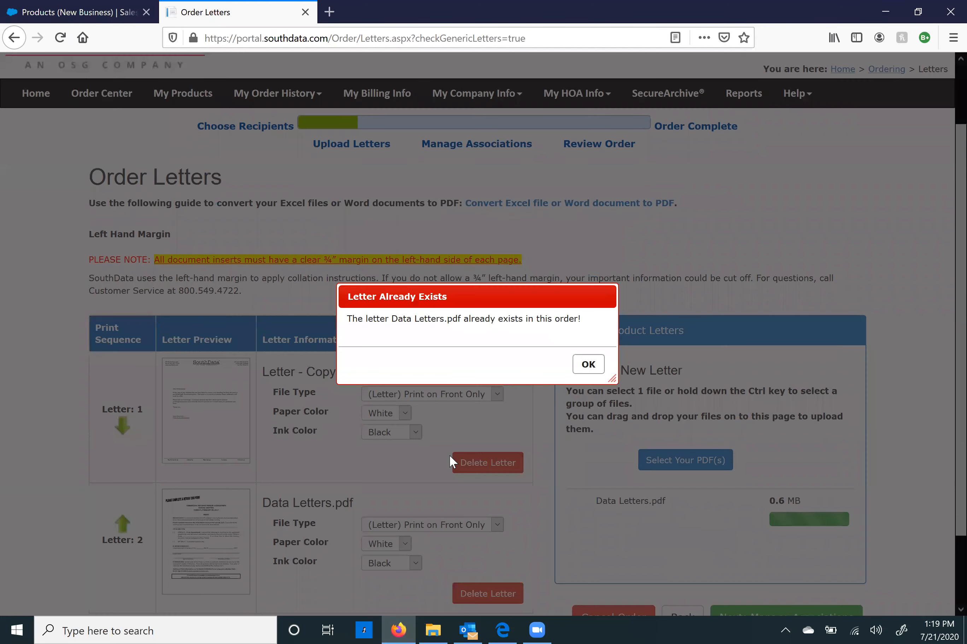
key("Return")
left_click(668, 457)
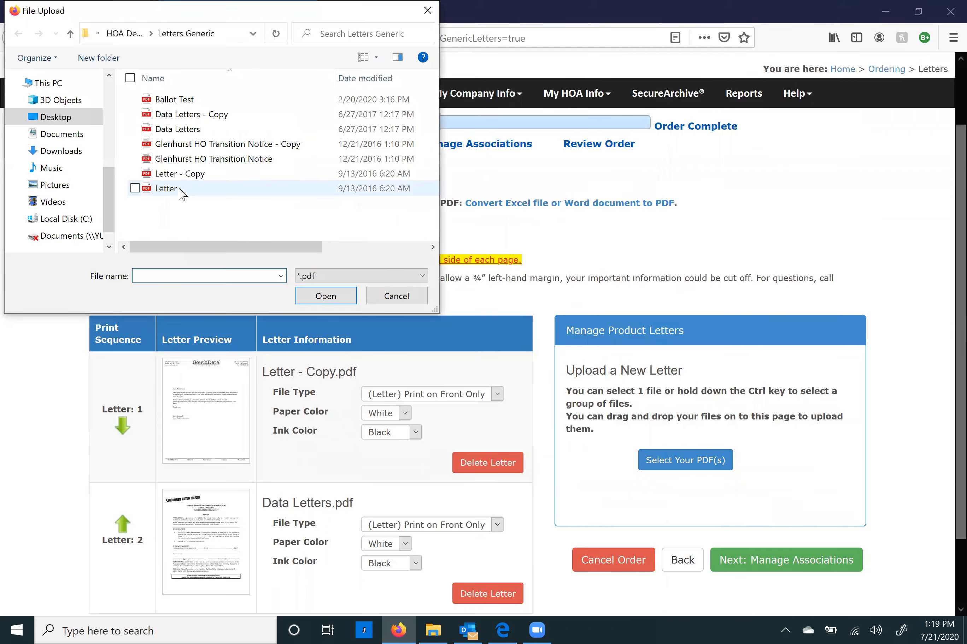
left_click(183, 100)
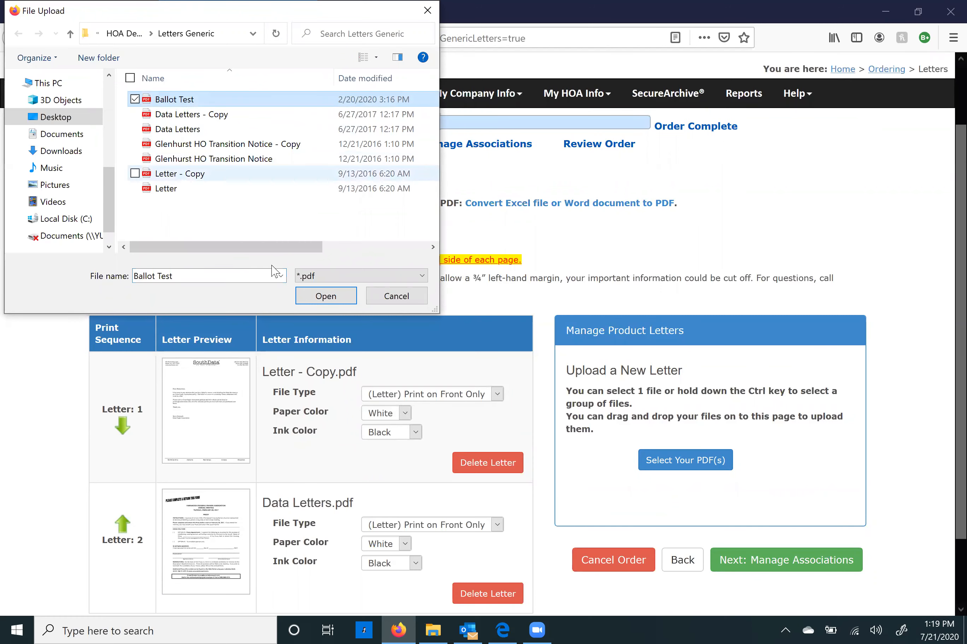
left_click(319, 297)
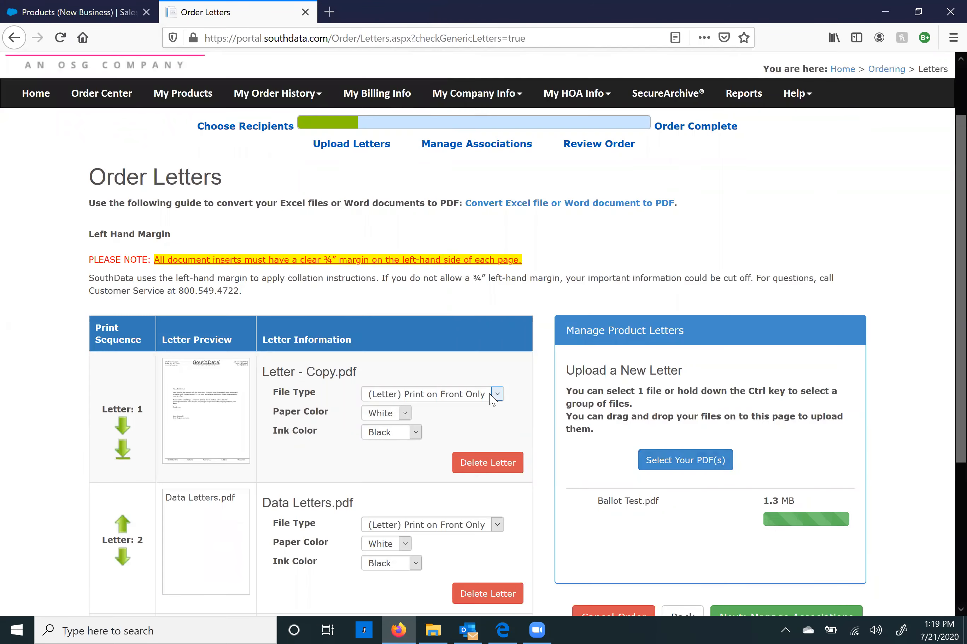
Step: Keep Letter - Copy.pdf printing front only and set its ink colour to Full Color
scroll(493, 399, "down", 4)
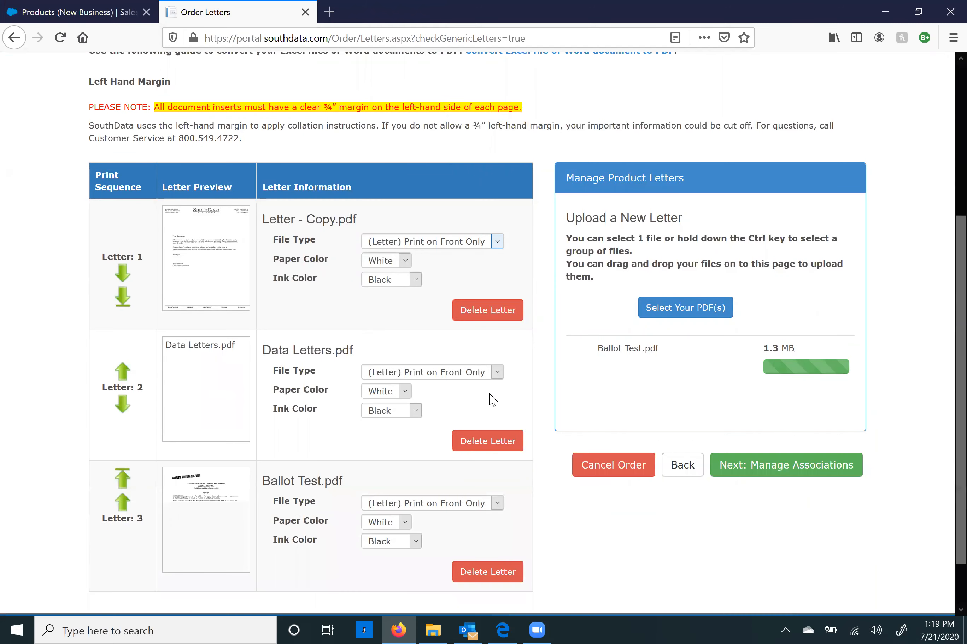
left_click(445, 245)
left_click(445, 245)
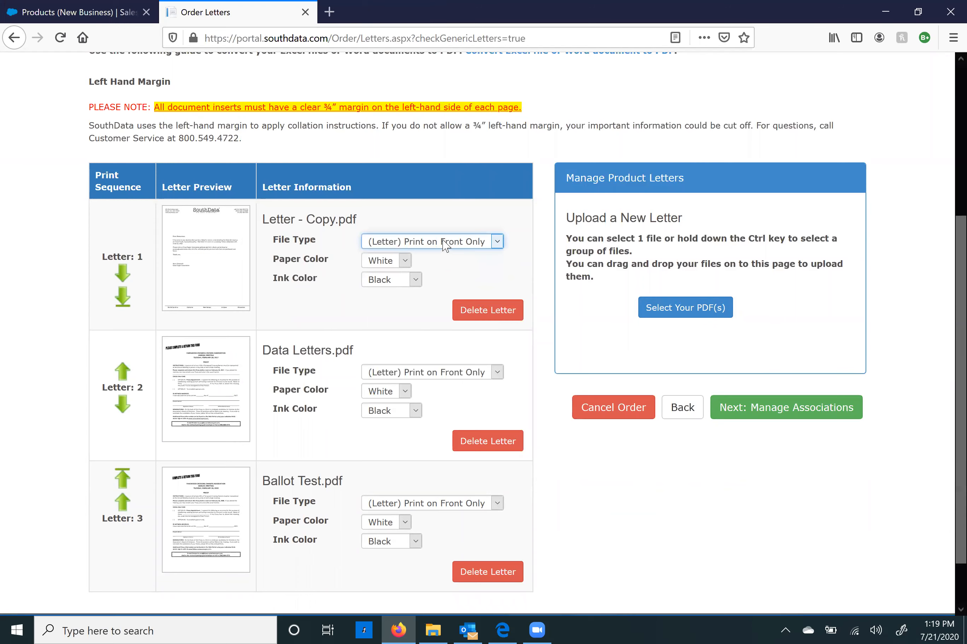
left_click(395, 280)
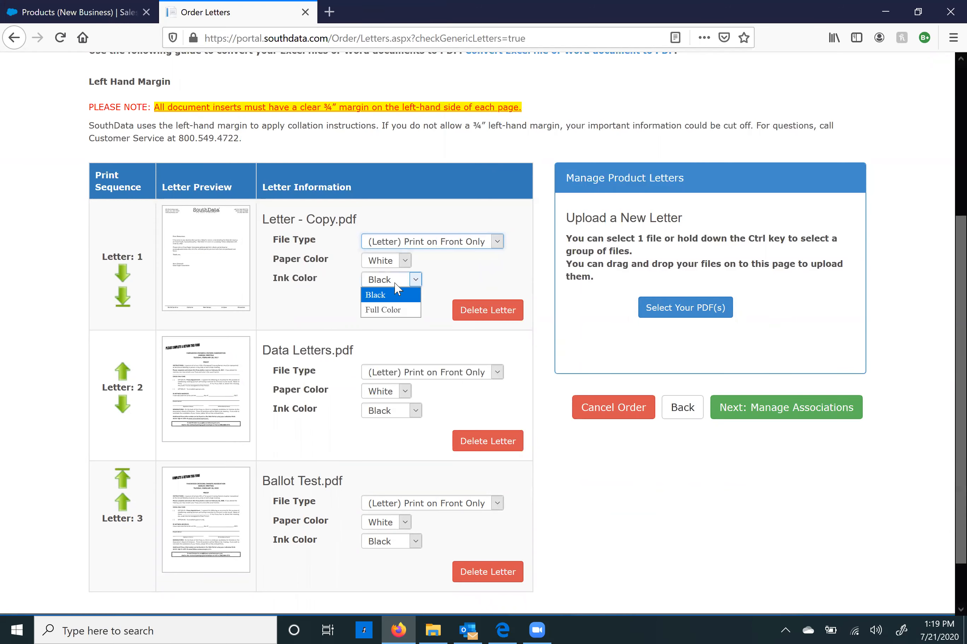
left_click(393, 324)
left_click(388, 284)
left_click(388, 310)
Step: Print Data Letters.pdf on front and back, and Ballot Test.pdf on Green paper
left_click(411, 374)
left_click(411, 388)
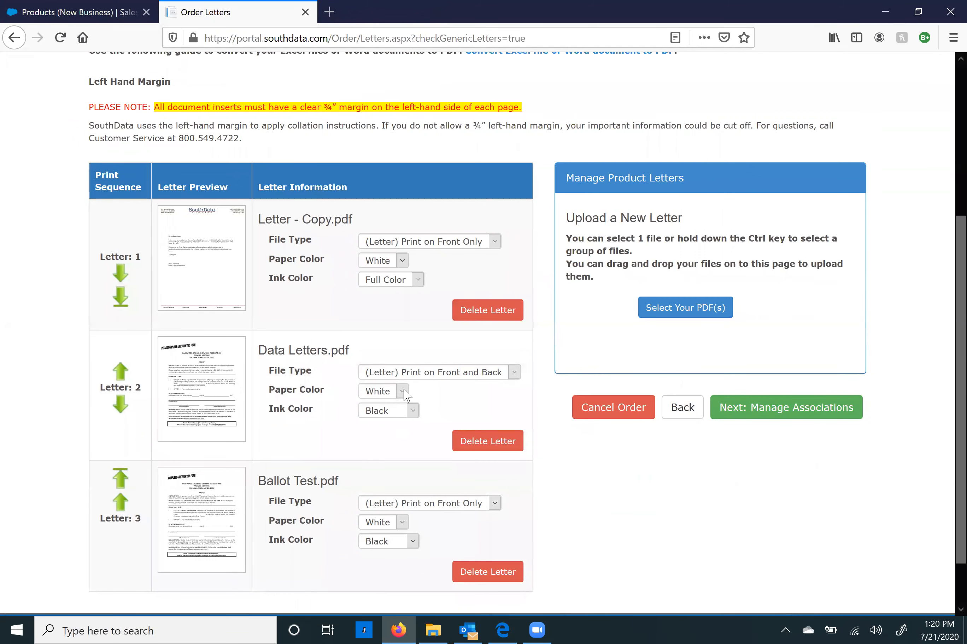
left_click(429, 507)
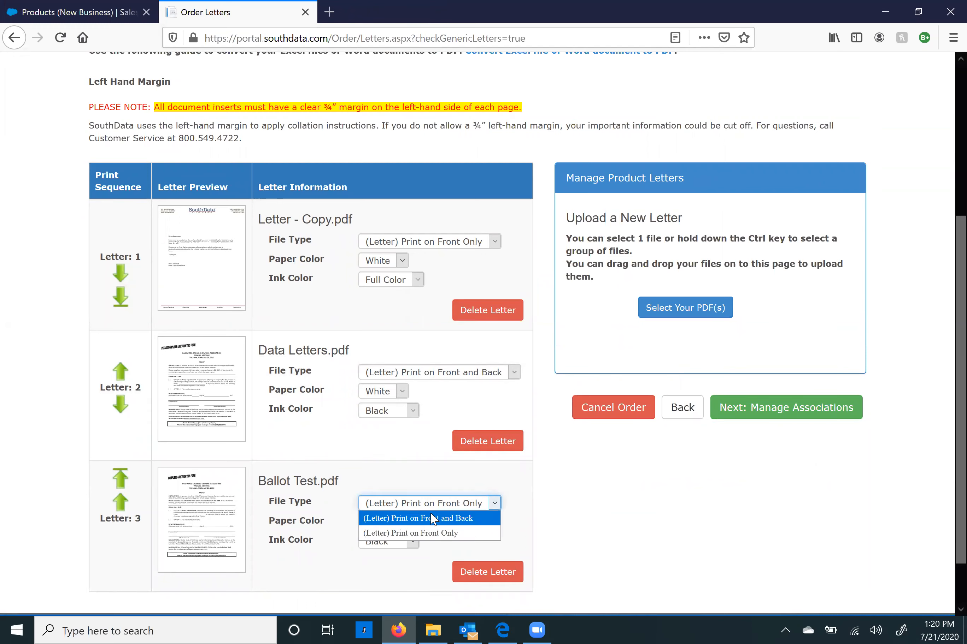
left_click(429, 532)
left_click(401, 523)
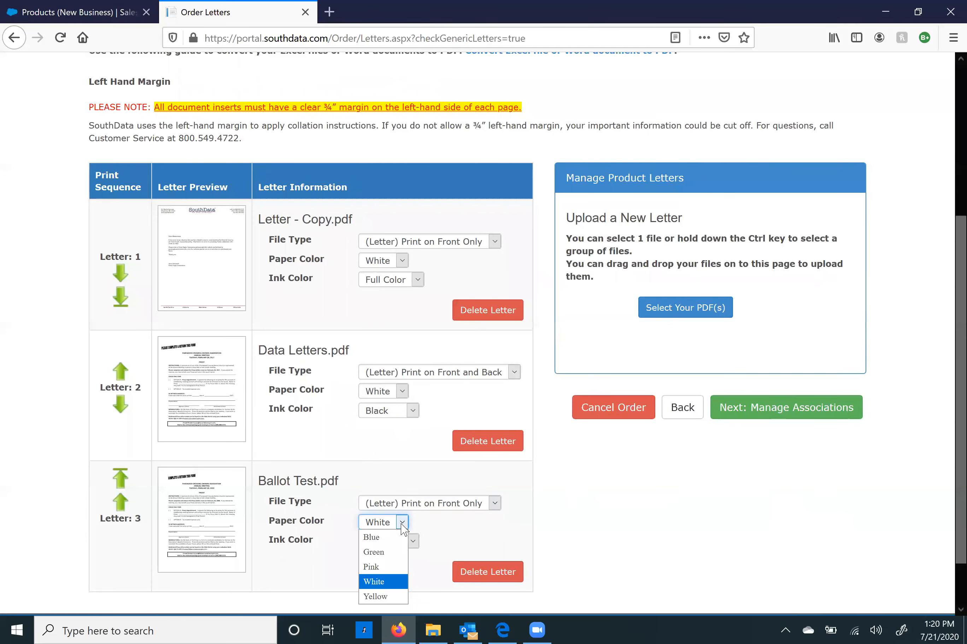
left_click(398, 555)
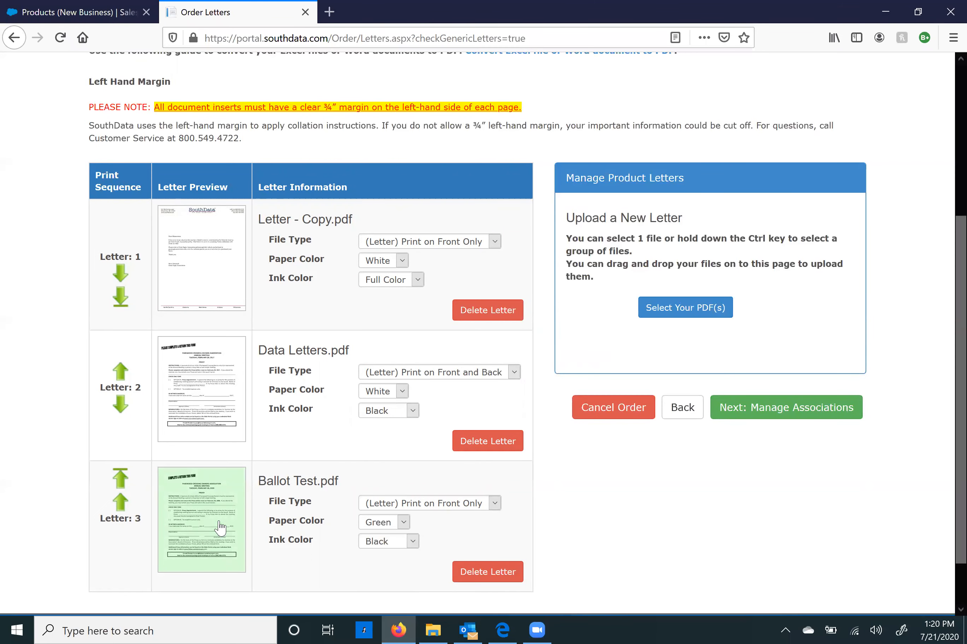
Step: Preview Letter - Copy.pdf, move Data Letters.pdf up to print first, and continue to associations
left_click(205, 282)
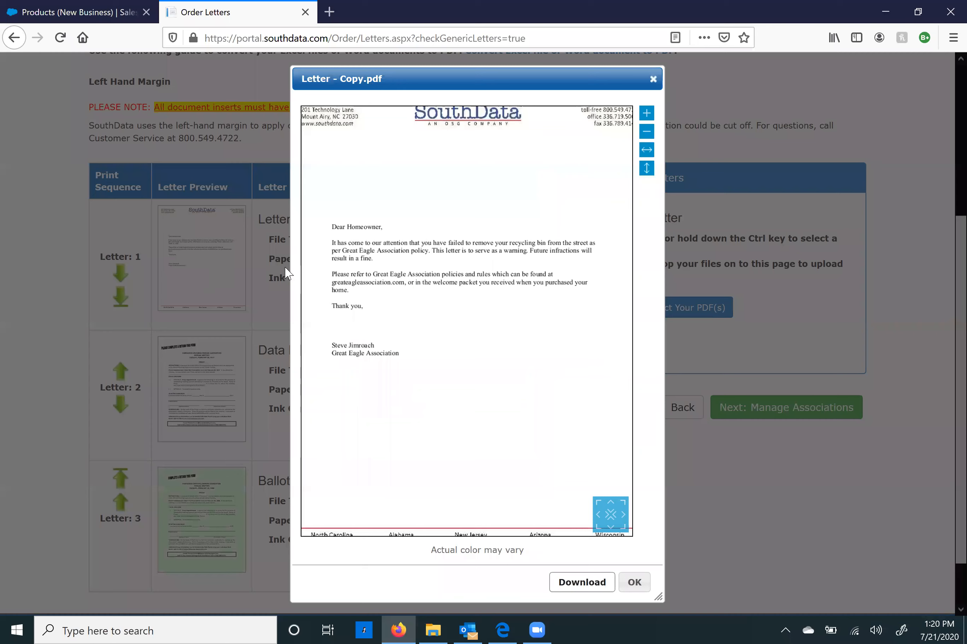
left_click(651, 80)
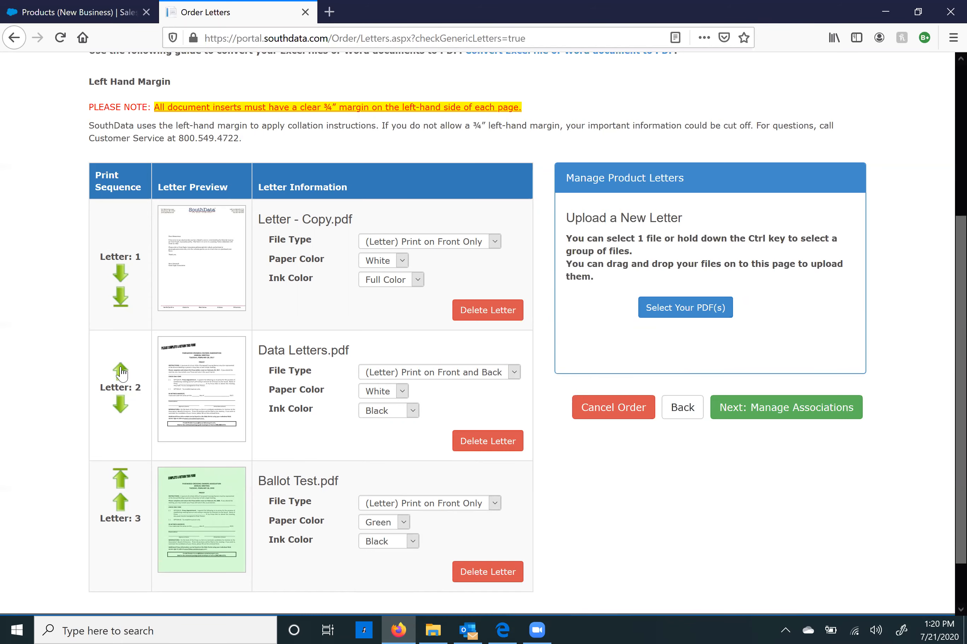
left_click(120, 369)
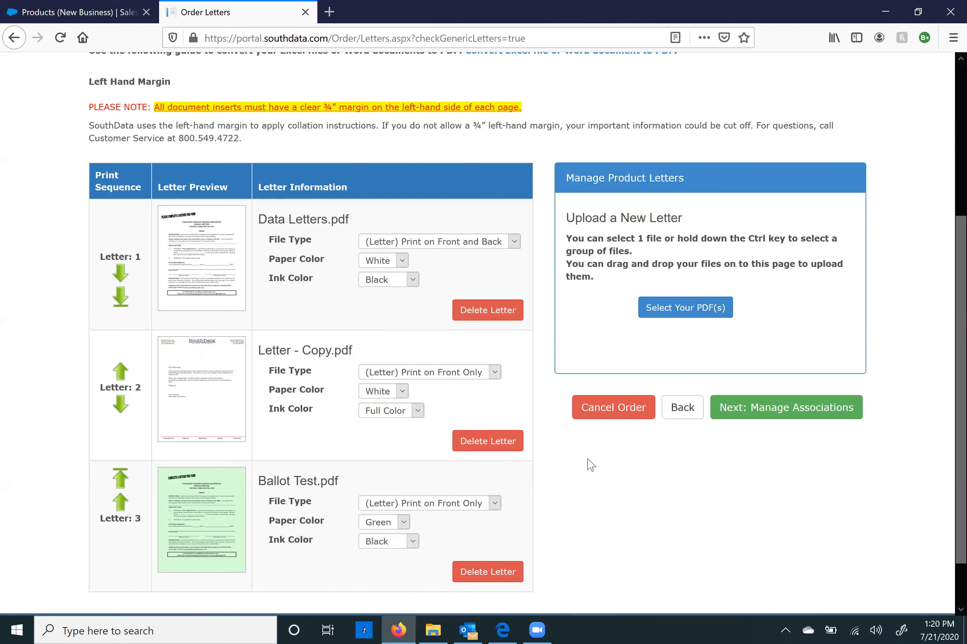
left_click(804, 419)
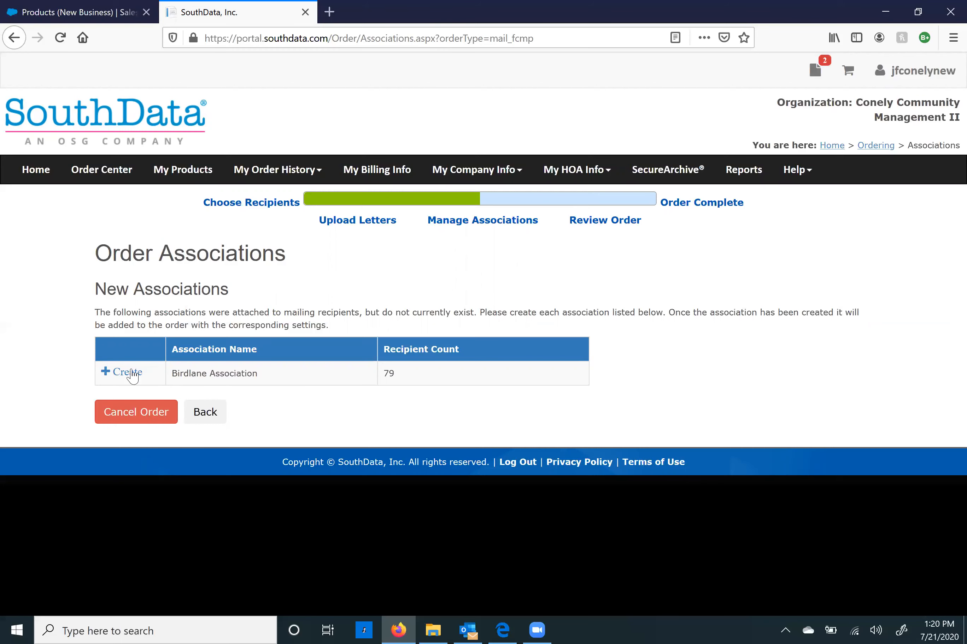
Step: Start a new association named Birdlane Association with association code 1
left_click(129, 374)
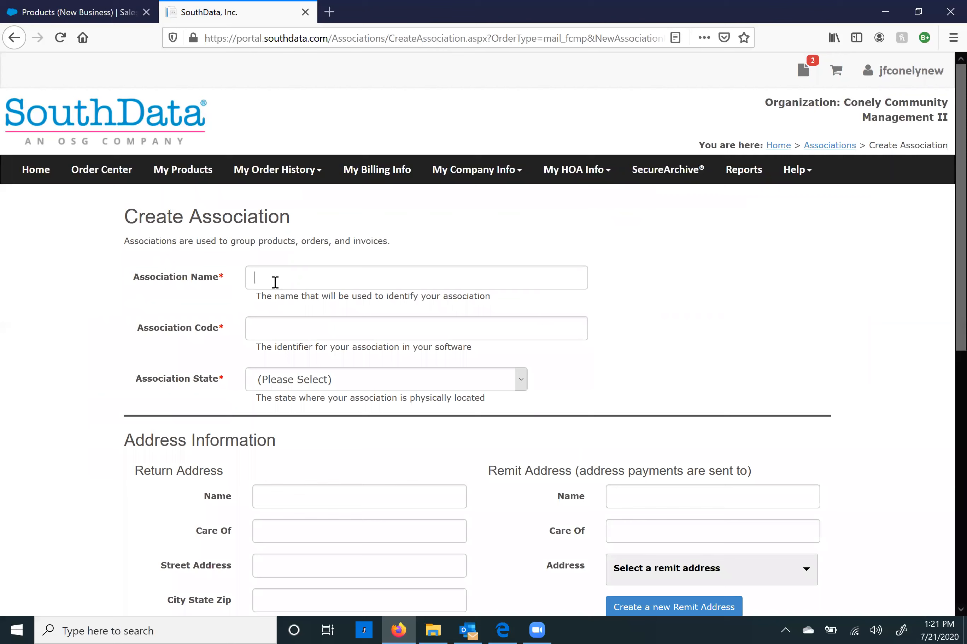
type("Birdlane Association")
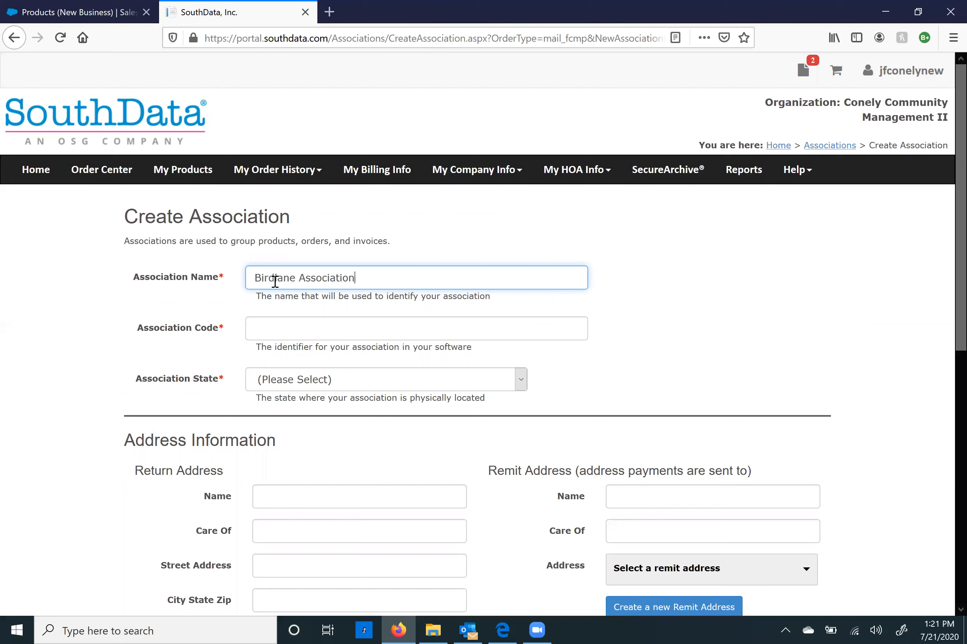
left_click(337, 324)
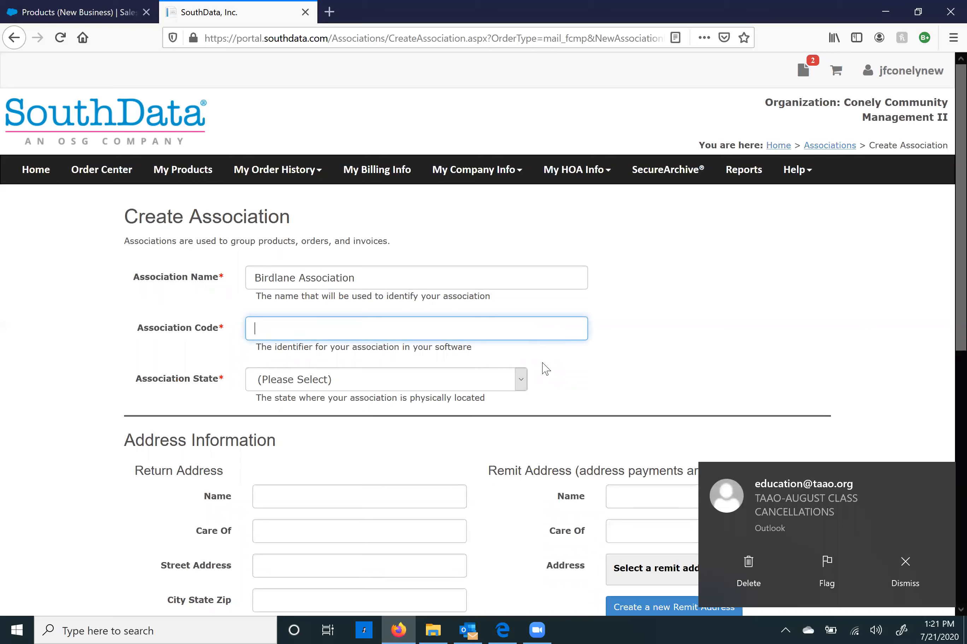
type("1")
left_click(641, 327)
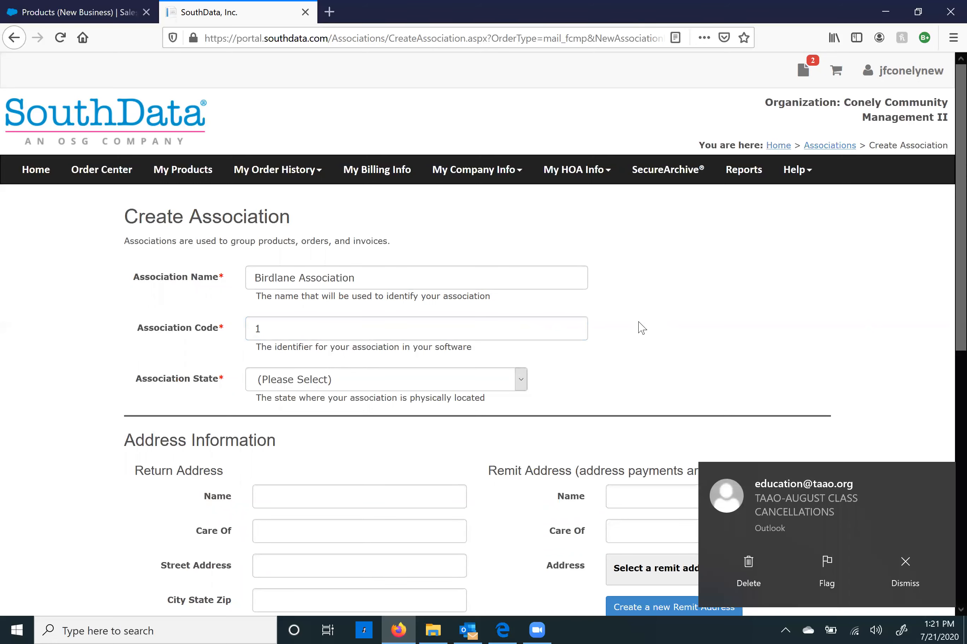
Step: Set the association state to Florida
scroll(636, 328, "down", 4)
left_click(352, 232)
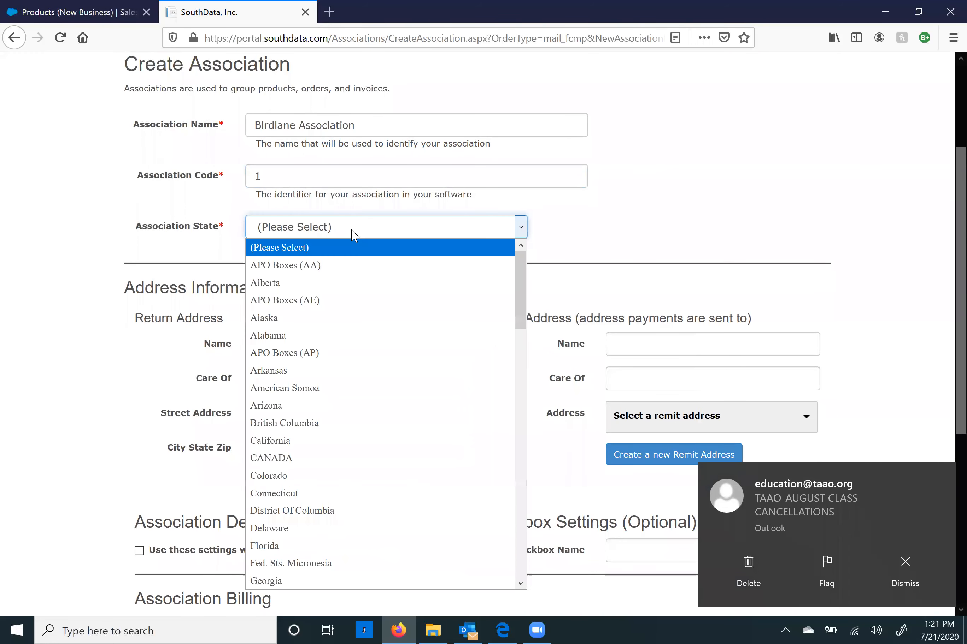
scroll(395, 405, "down", 2)
scroll(396, 405, "down", 3)
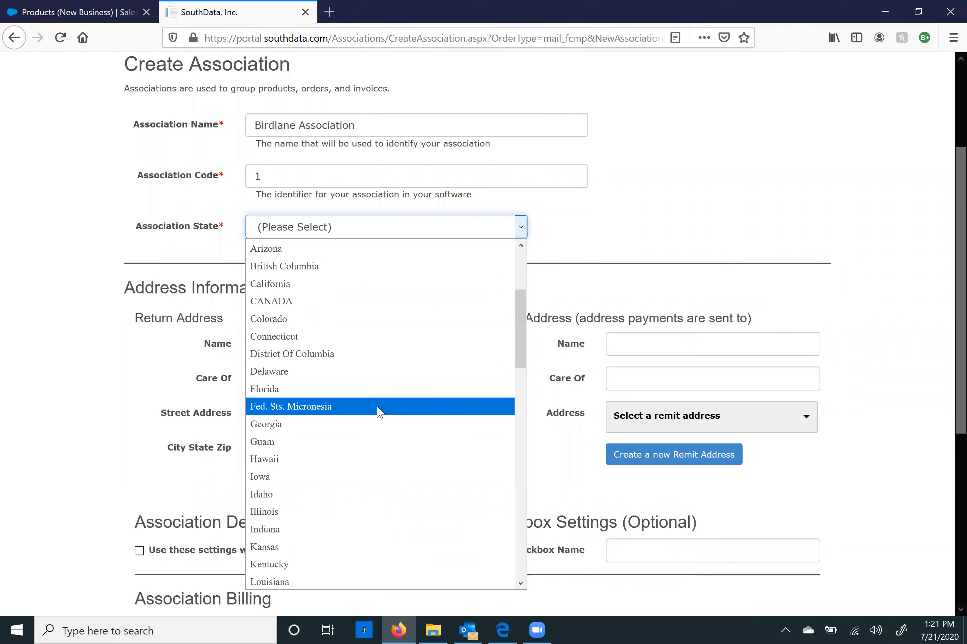
scroll(378, 413, "down", 6)
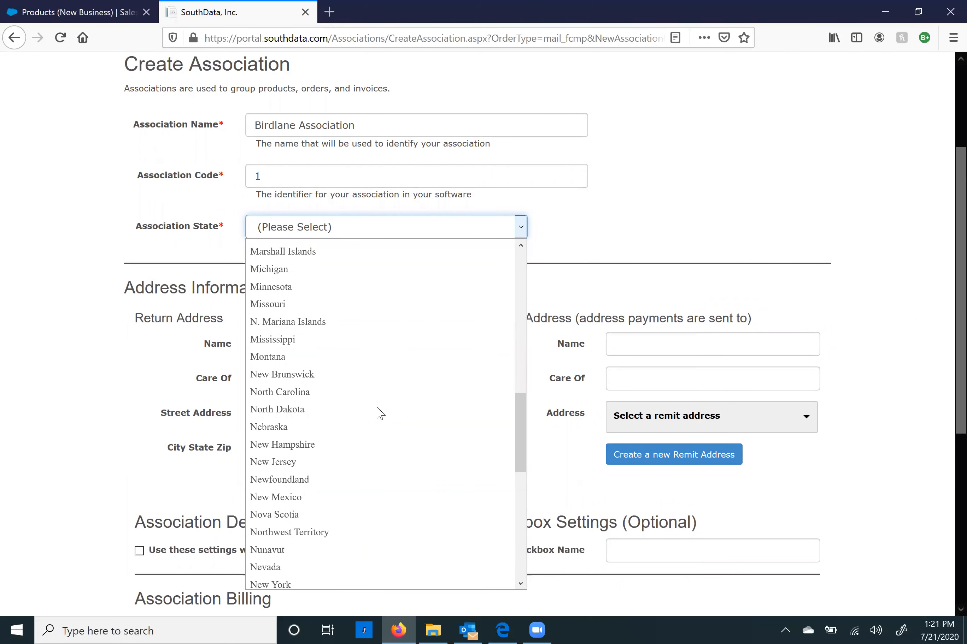
scroll(376, 412, "up", 6)
left_click(405, 284)
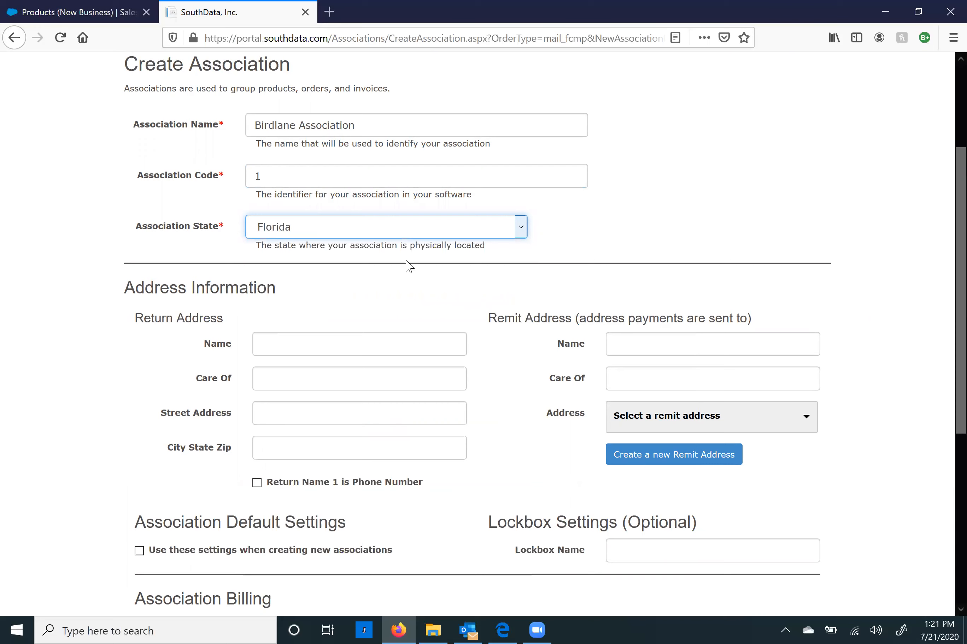
scroll(474, 391, "down", 2)
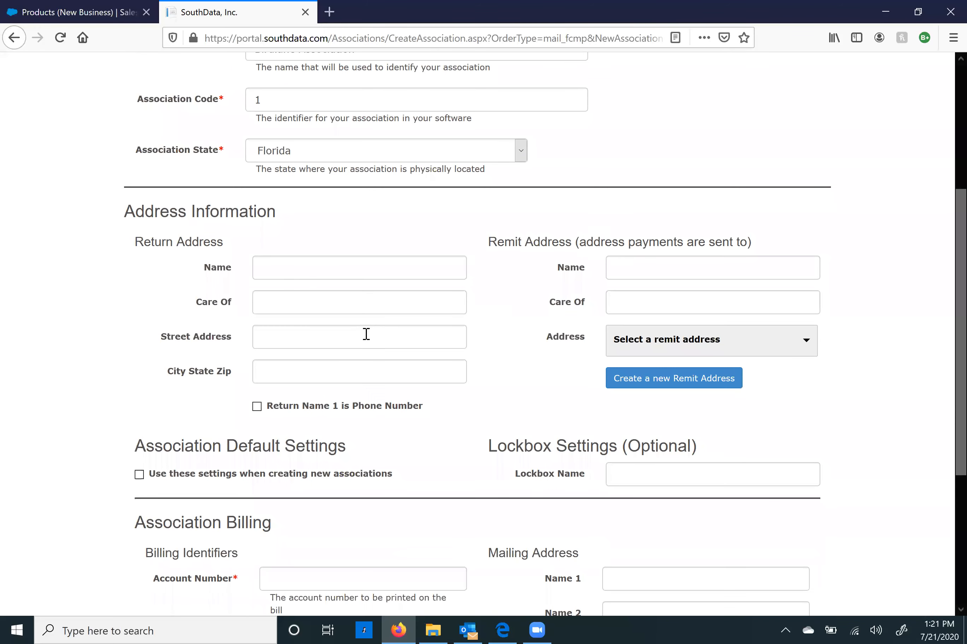
Step: Set the return address name to Birdlane Association, care of Conely Management
left_click(310, 267)
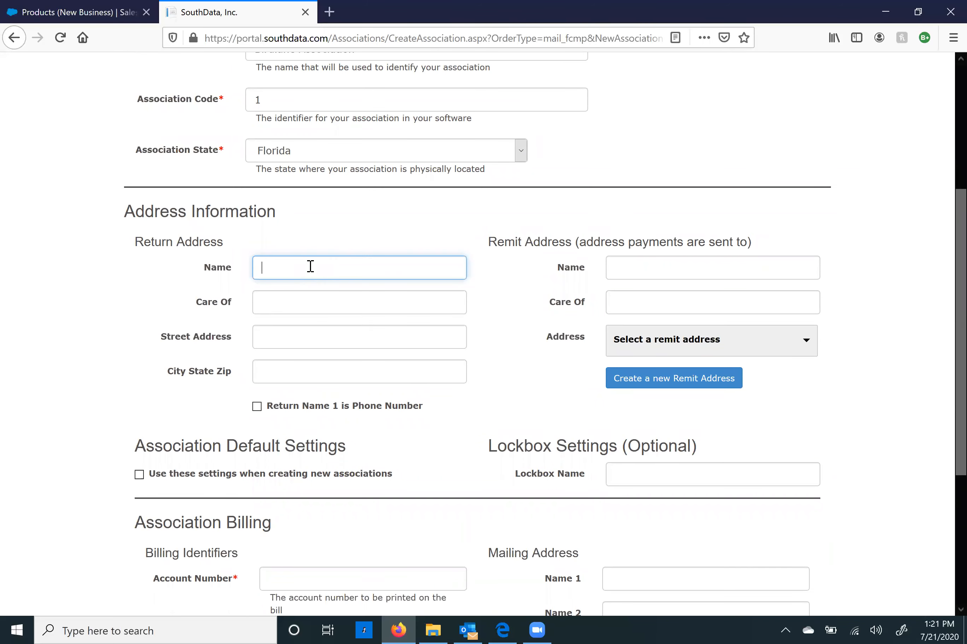
scroll(337, 258, "up", 6)
left_click_drag(359, 278, 248, 284)
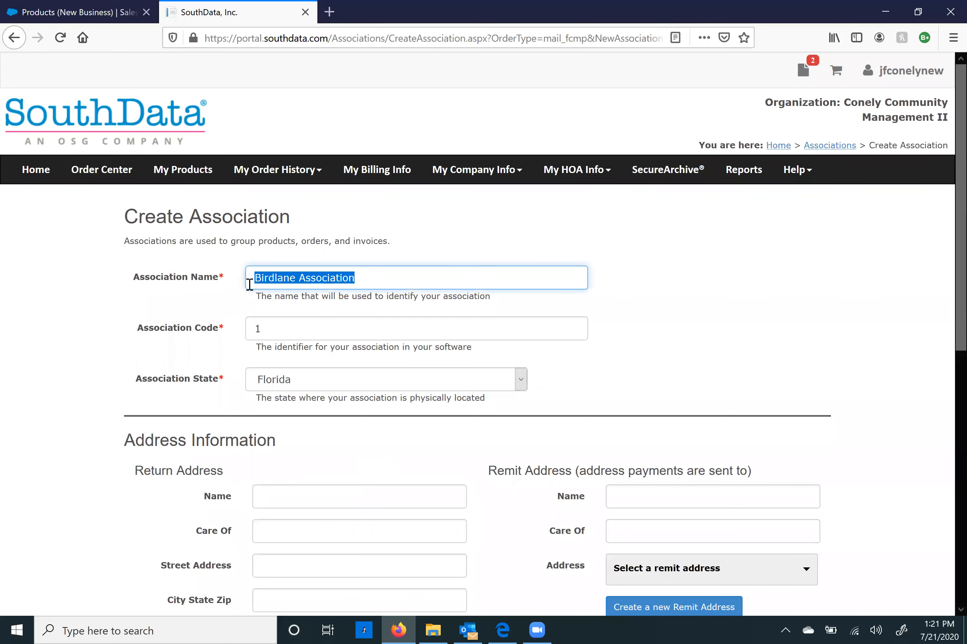
key("ctrl+c")
left_click(289, 492)
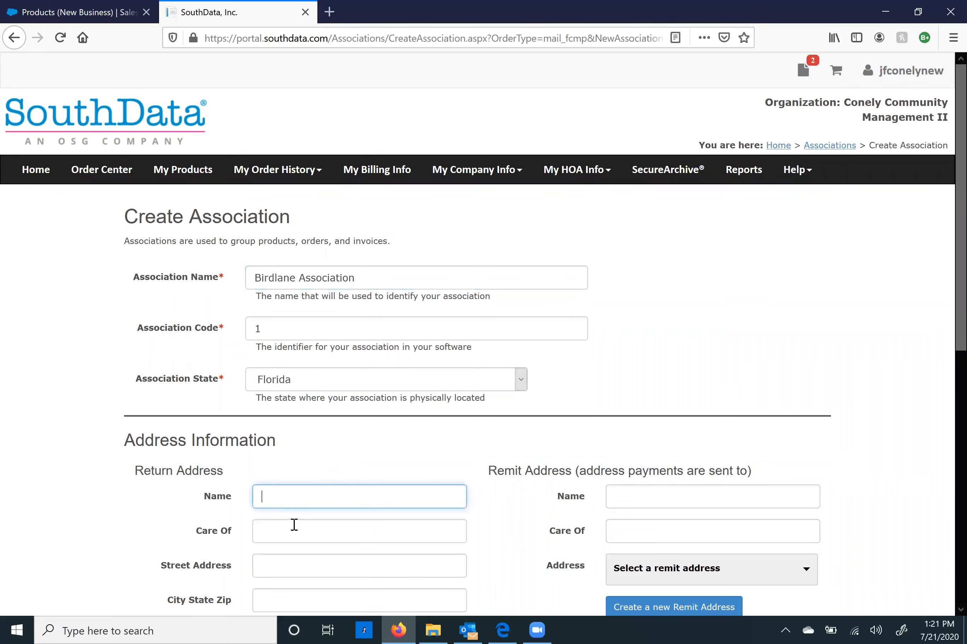
key("ctrl+v")
left_click(306, 526)
scroll(310, 520, "down", 2)
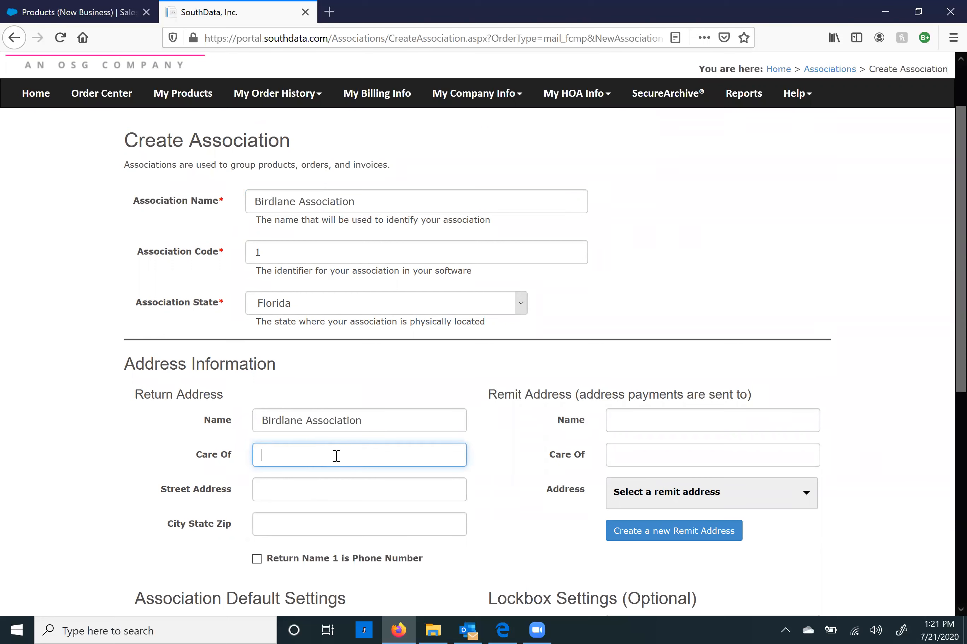
type("Conely Management")
left_click(321, 492)
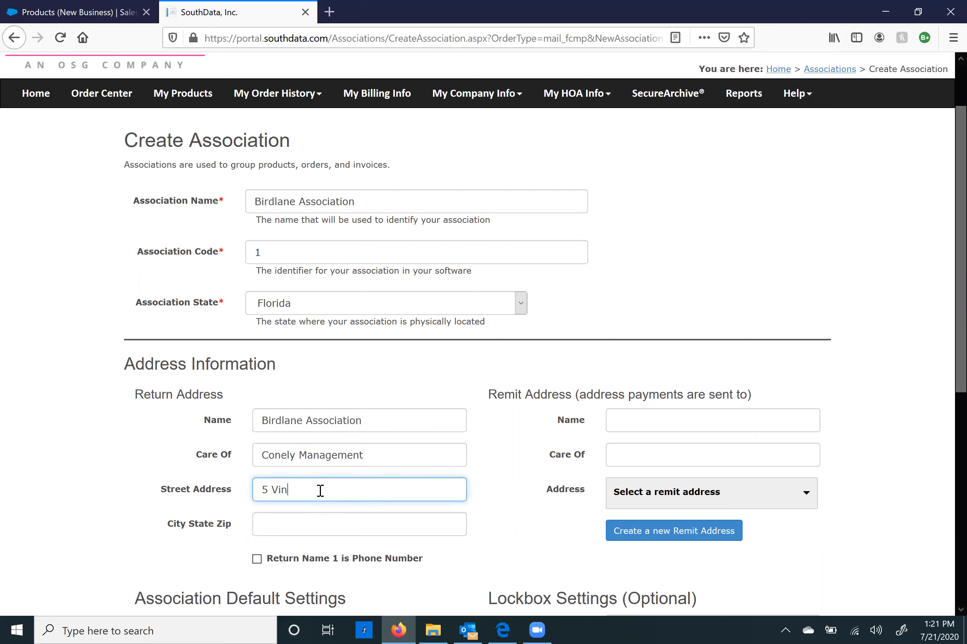
key("Tab")
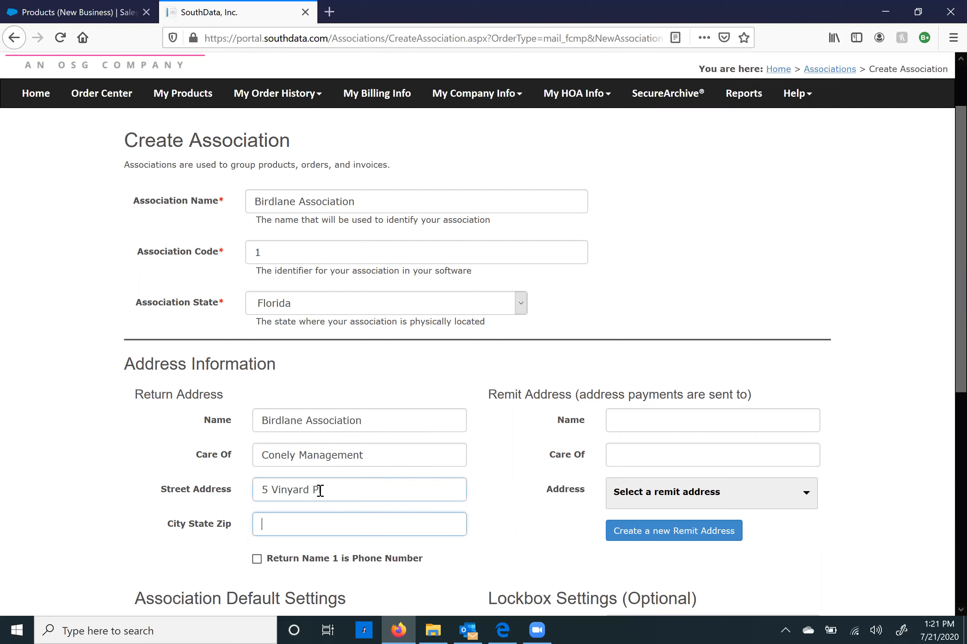
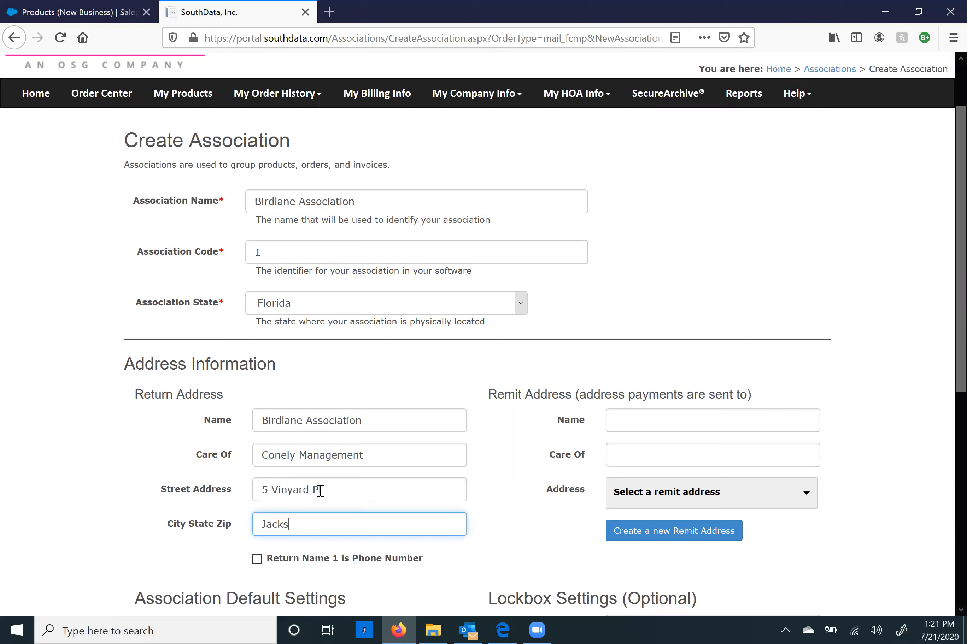
scroll(542, 494, "down", 2)
scroll(628, 374, "down", 2)
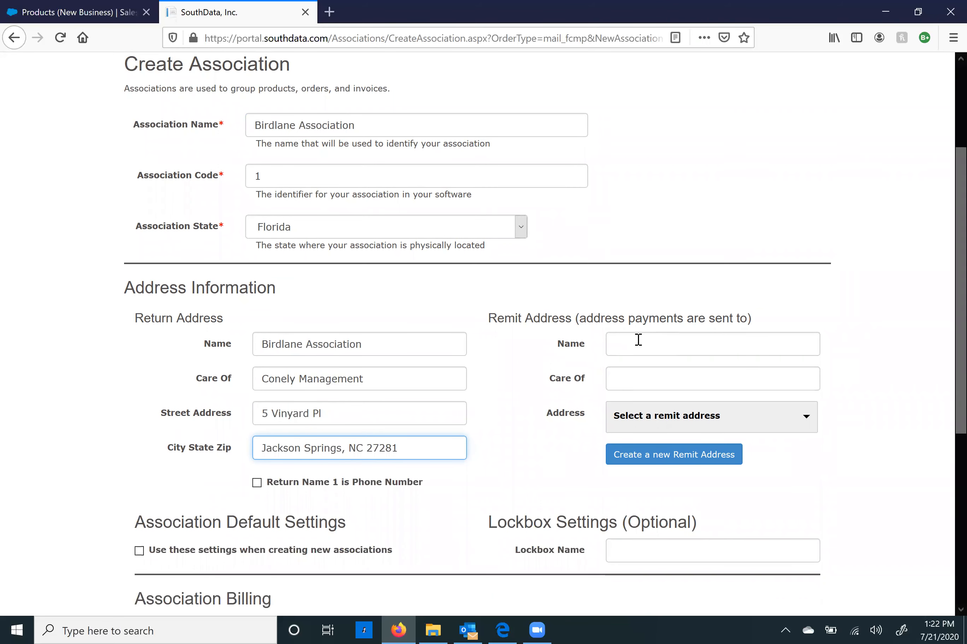
left_click(664, 343)
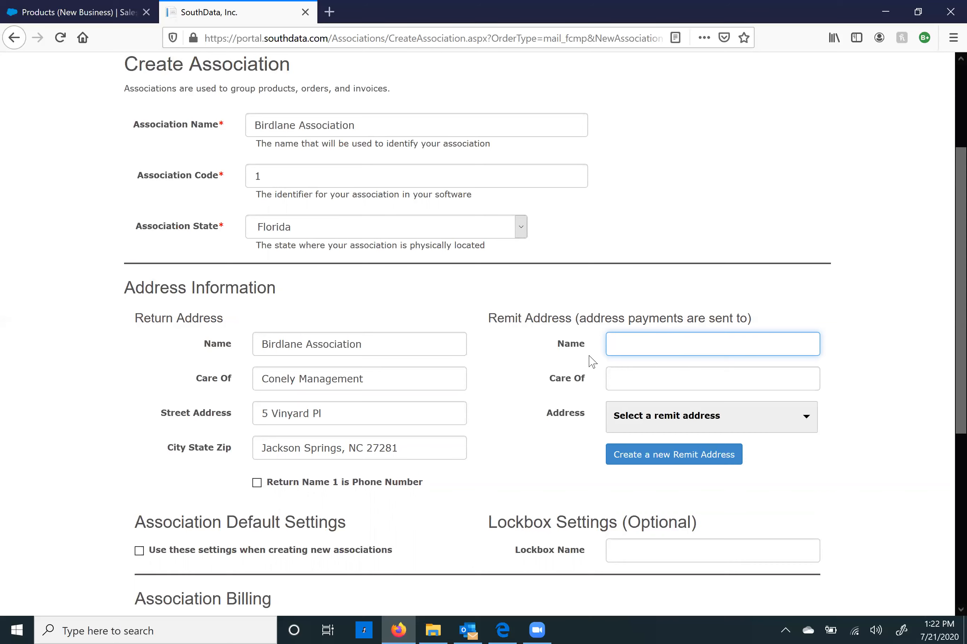
scroll(569, 435, "down", 5)
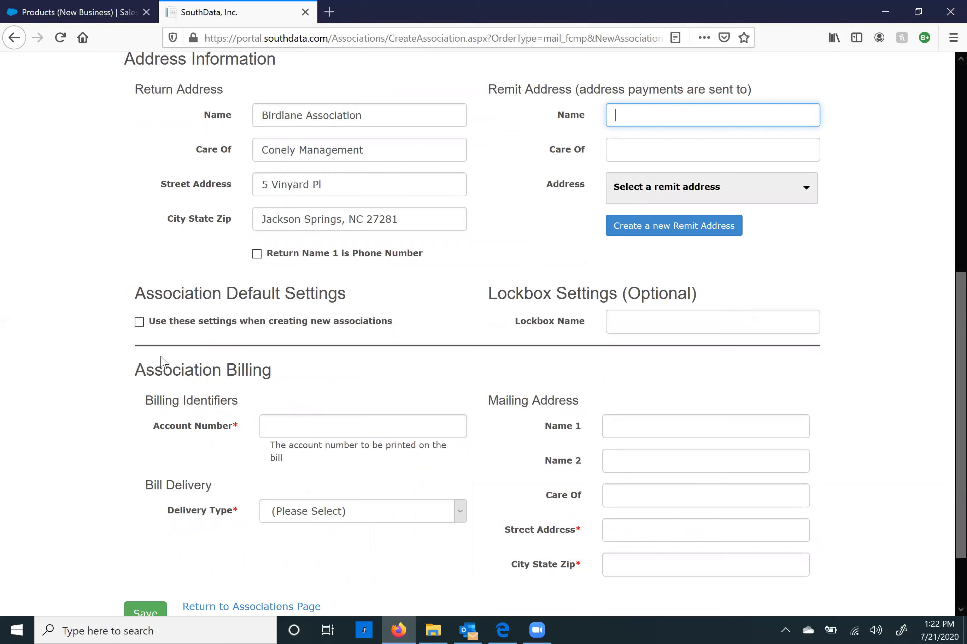
scroll(163, 363, "down", 2)
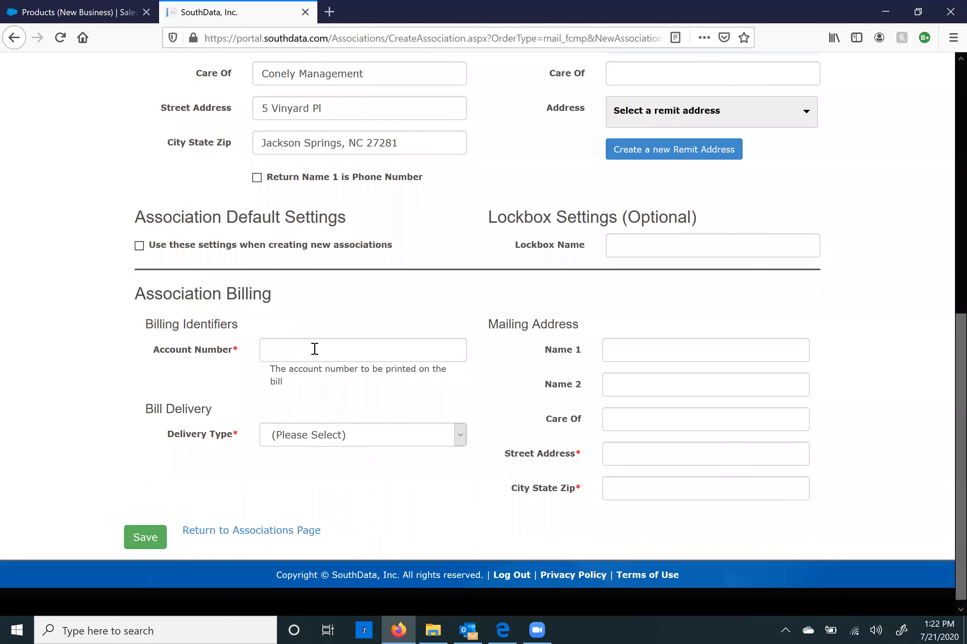
Step: Set billing account number 000 and bill delivery type Mail
left_click(315, 349)
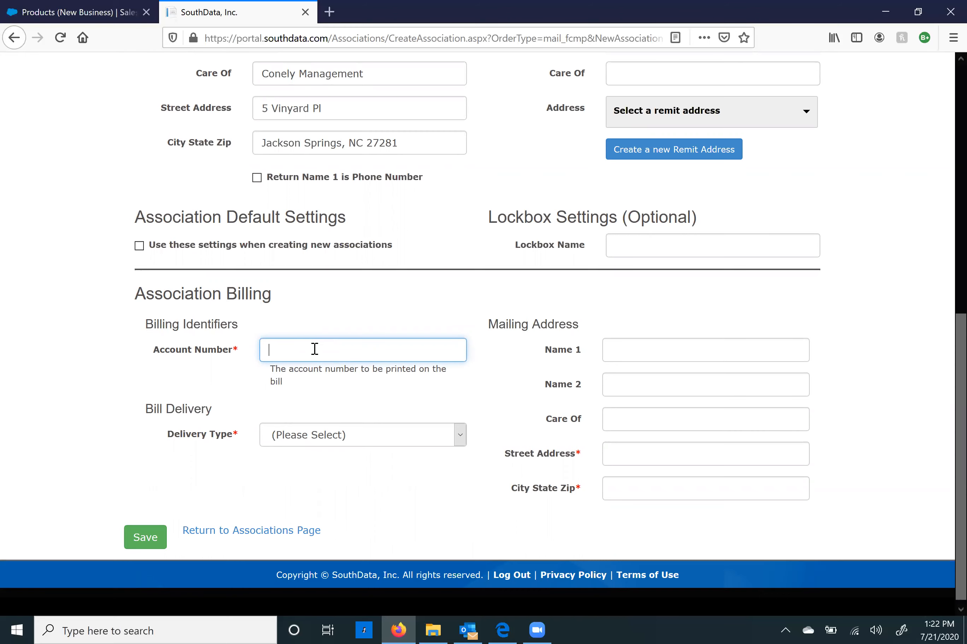
left_click(147, 539)
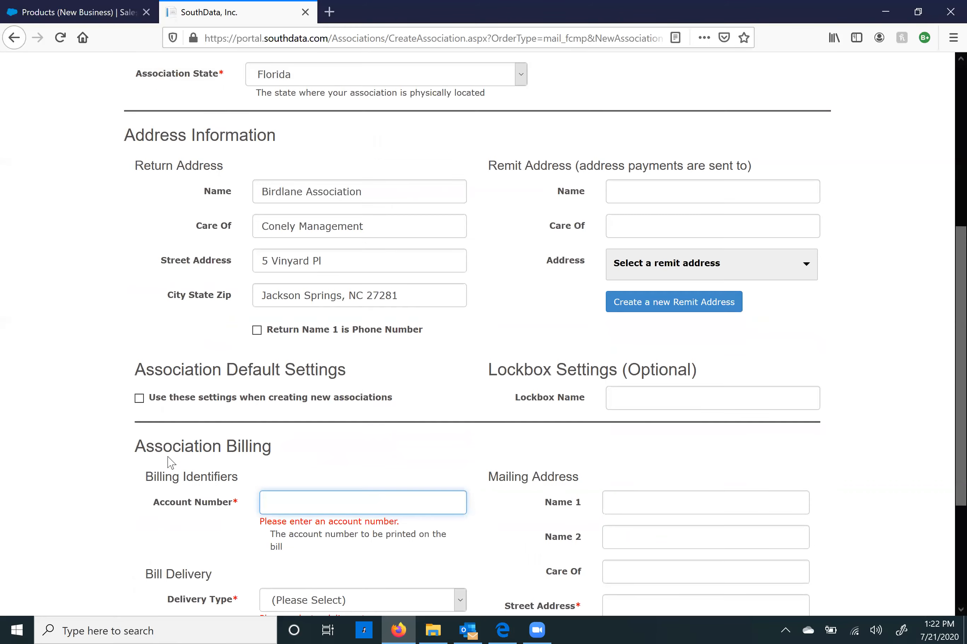
left_click(302, 428)
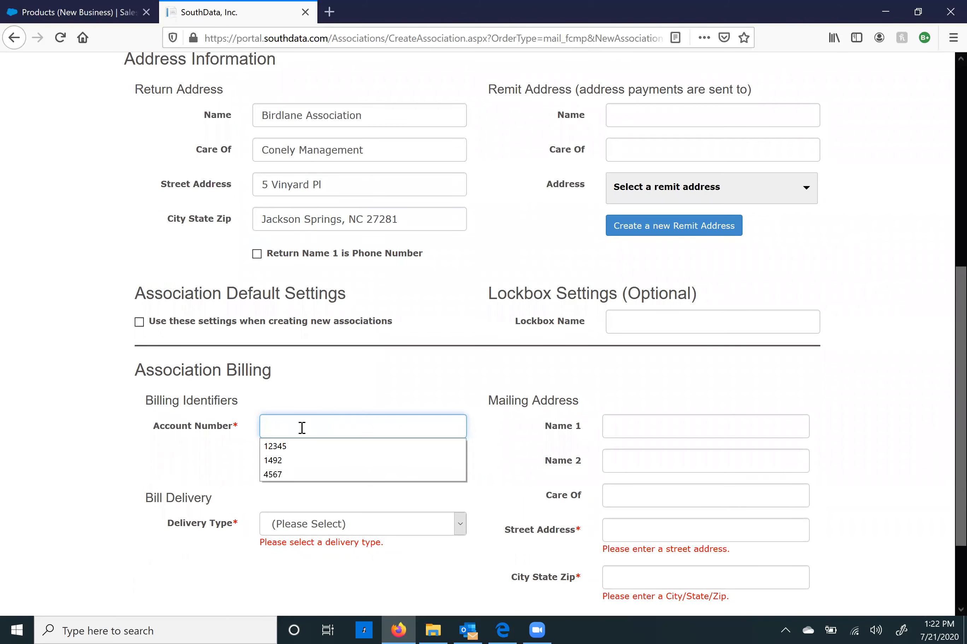
scroll(302, 428, "down", 3)
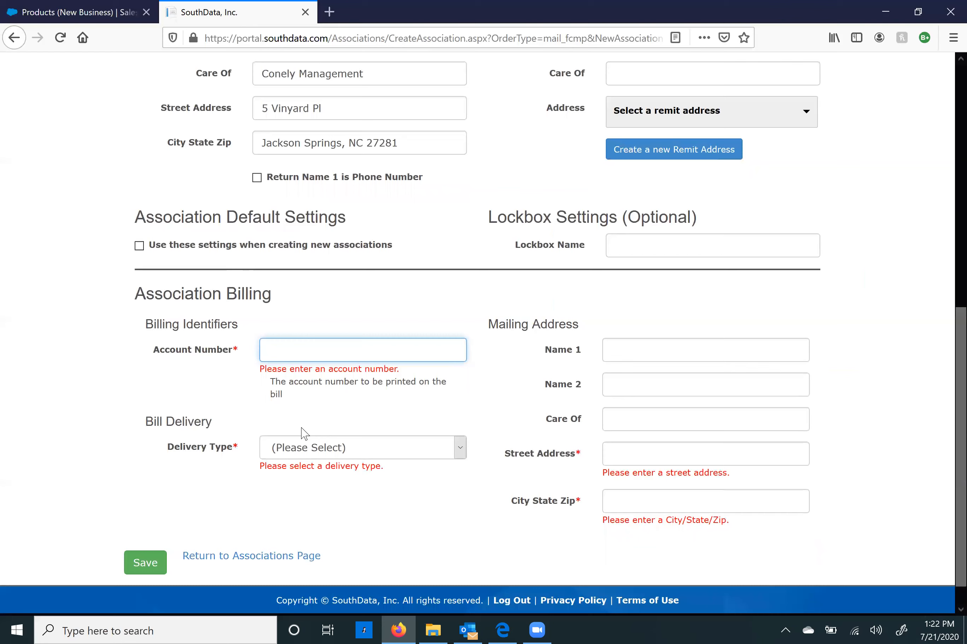
type("000")
left_click(331, 450)
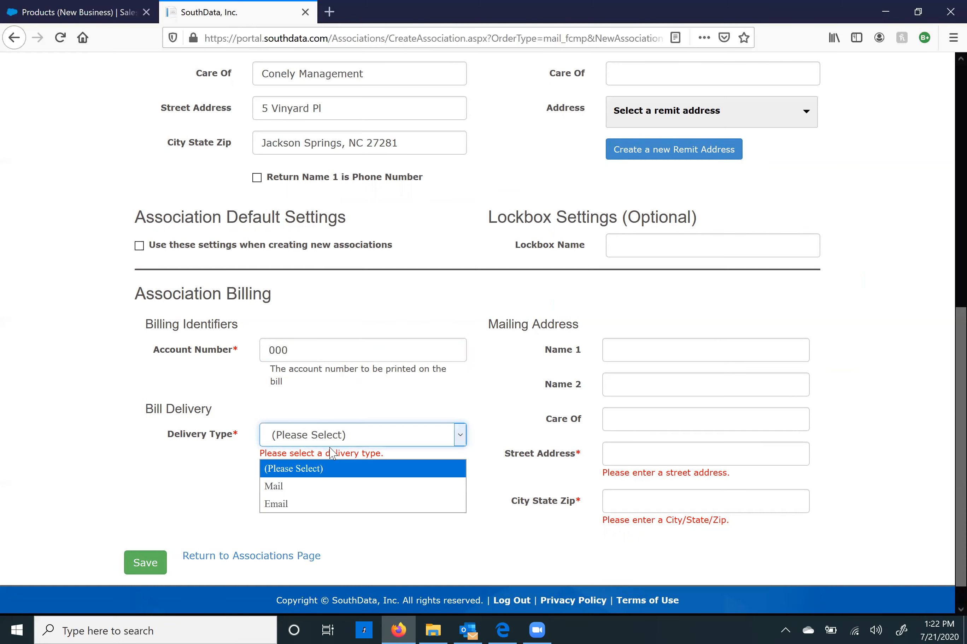
left_click(318, 491)
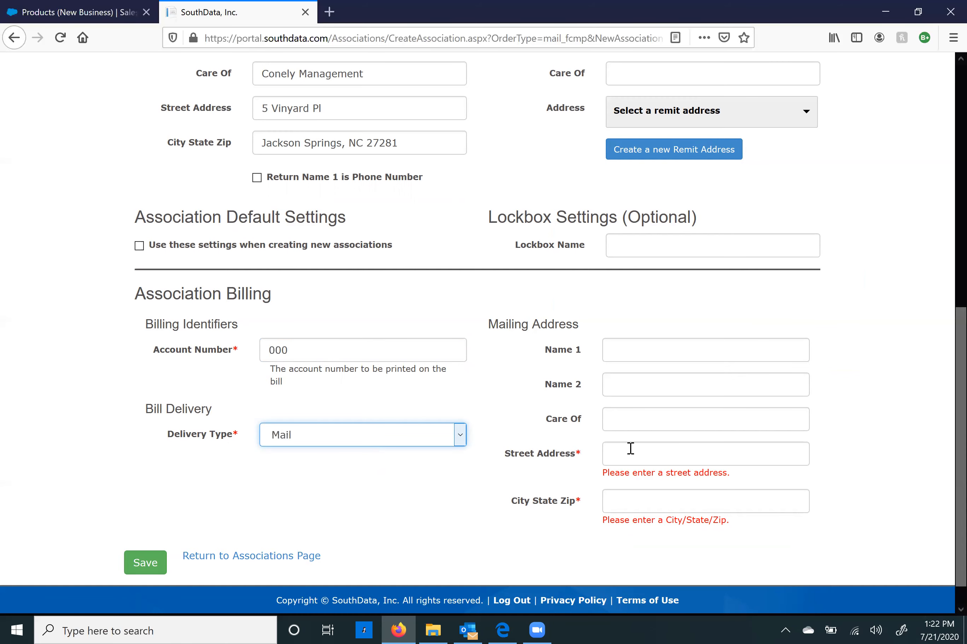
Step: Copy Birdlane Association and Conely Management into mailing Name 1 and Name 2
scroll(628, 453, "up", 7)
left_click_drag(363, 345, 233, 347)
key("ctrl+c")
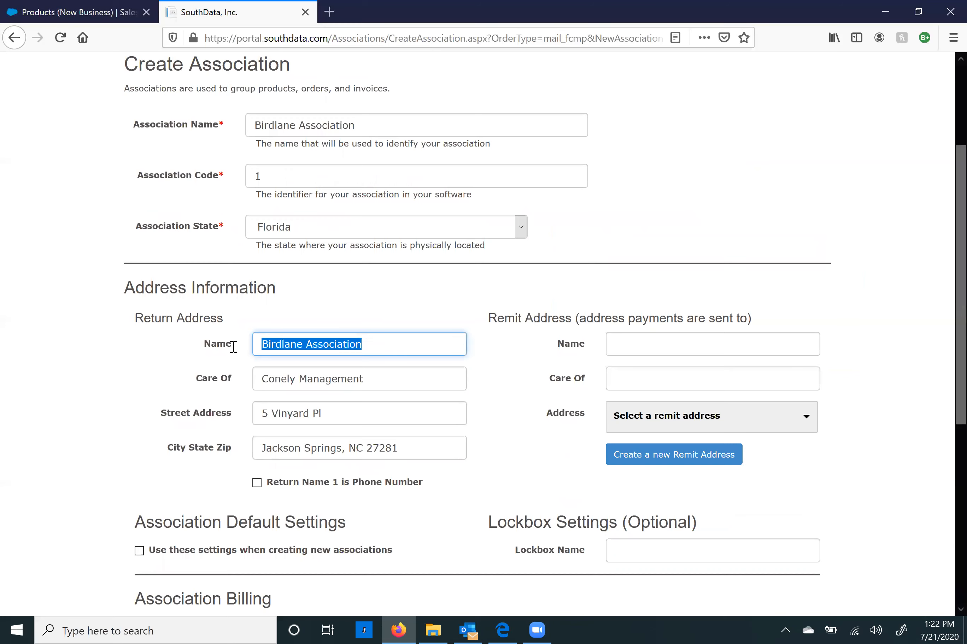
scroll(541, 416, "down", 8)
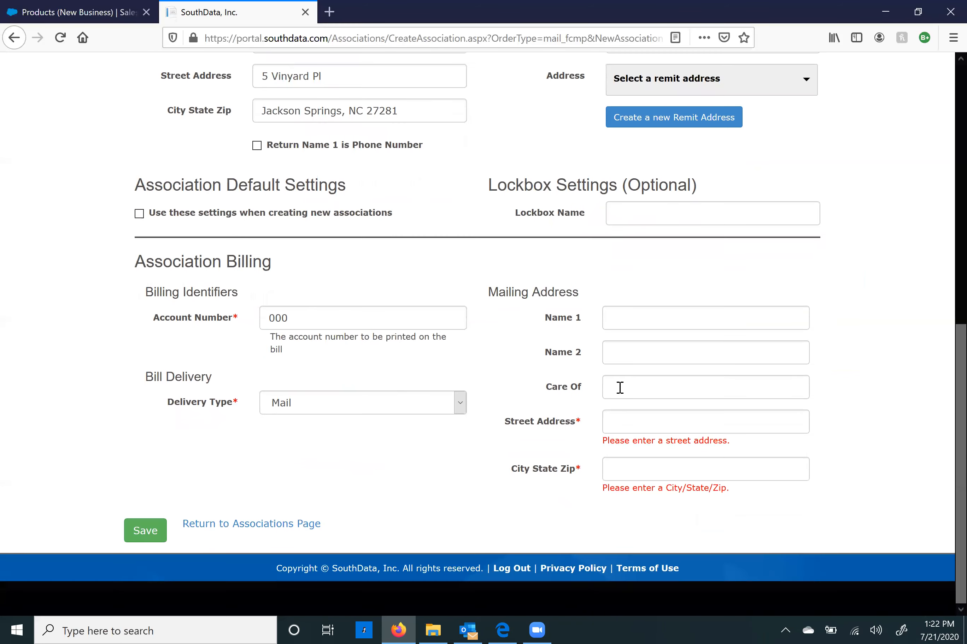
left_click(640, 323)
key("ctrl+v")
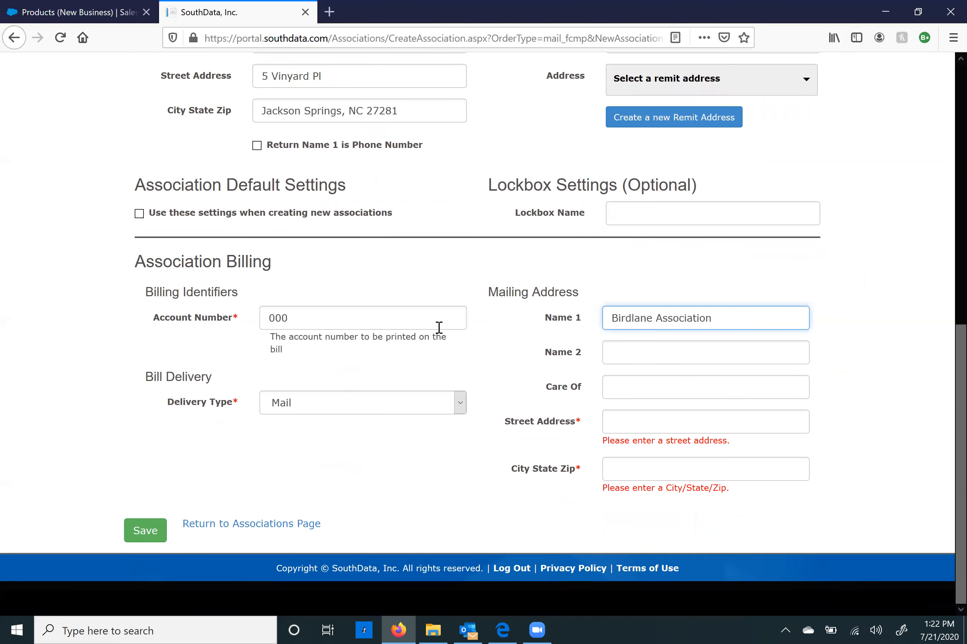
scroll(416, 333, "up", 7)
left_click_drag(367, 348, 259, 349)
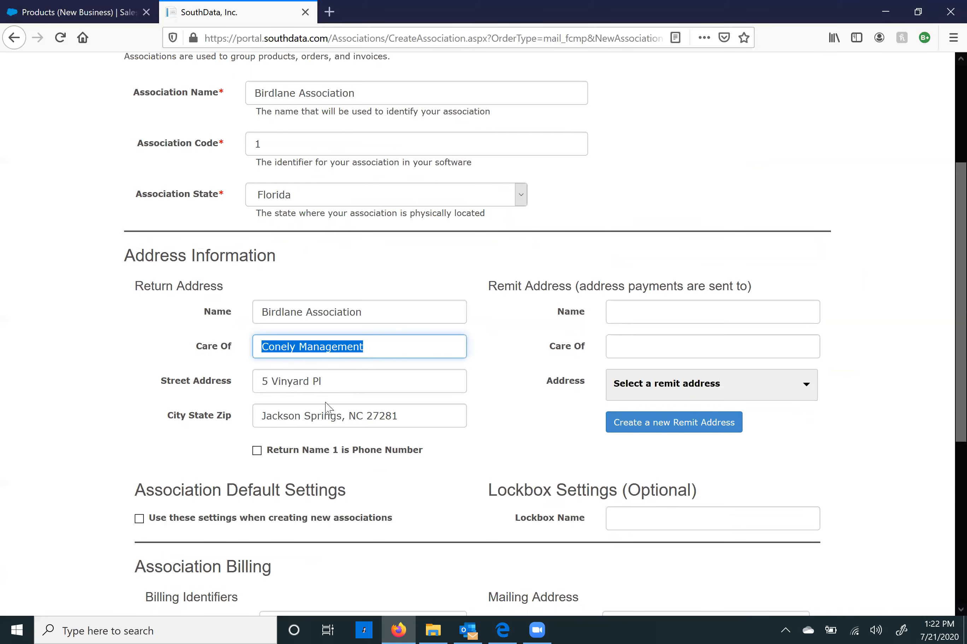
key("ctrl+c")
scroll(458, 374, "down", 7)
left_click(659, 355)
key("ctrl+v")
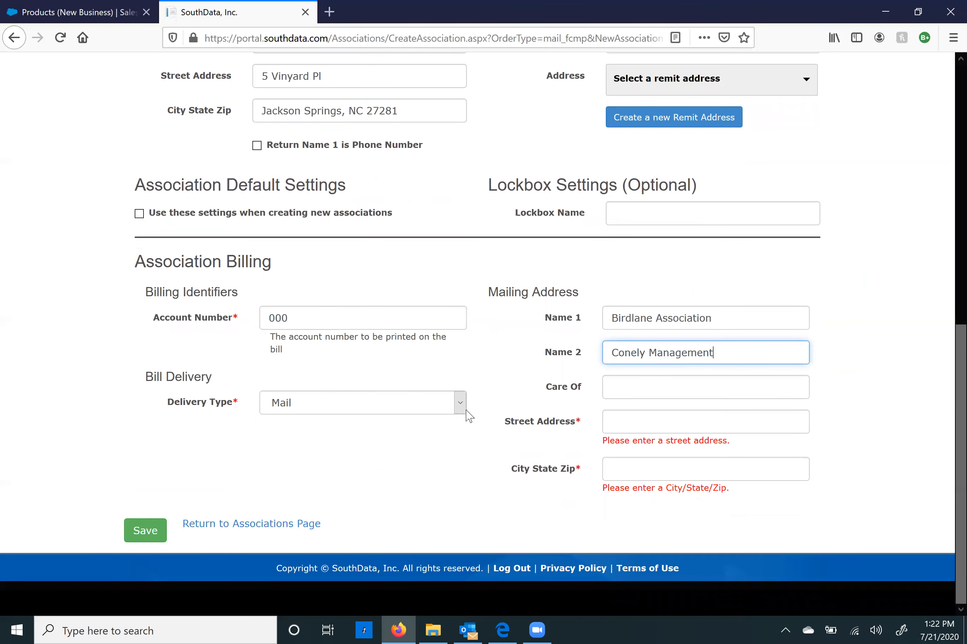
scroll(416, 367, "up", 7)
left_click_drag(367, 382, 218, 384)
key("ctrl+c")
scroll(433, 466, "down", 7)
left_click(631, 422)
key("ctrl+v")
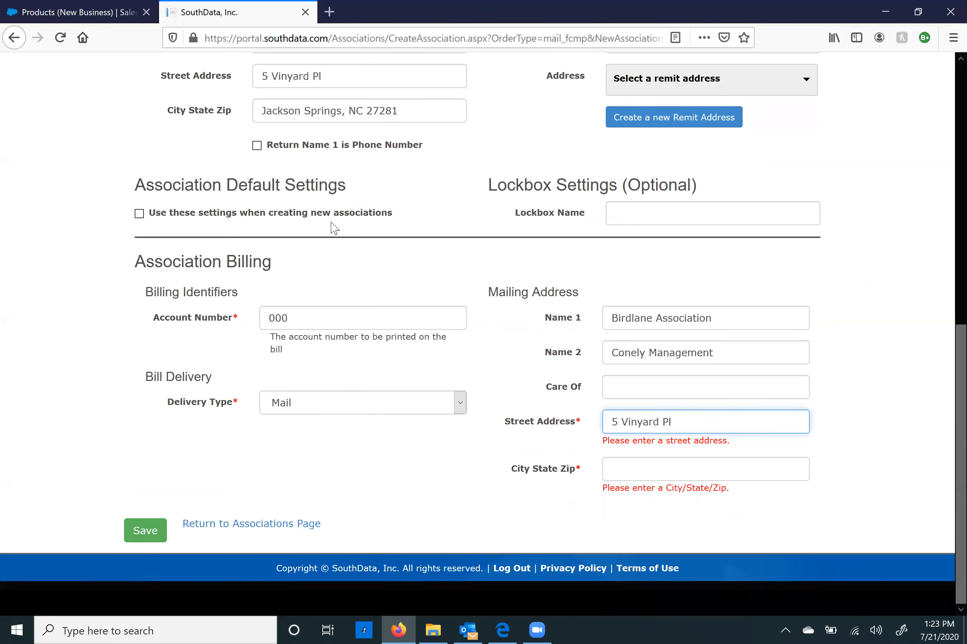
left_click_drag(401, 114, 216, 124)
key("ctrl+c")
left_click(663, 462)
key("ctrl+v")
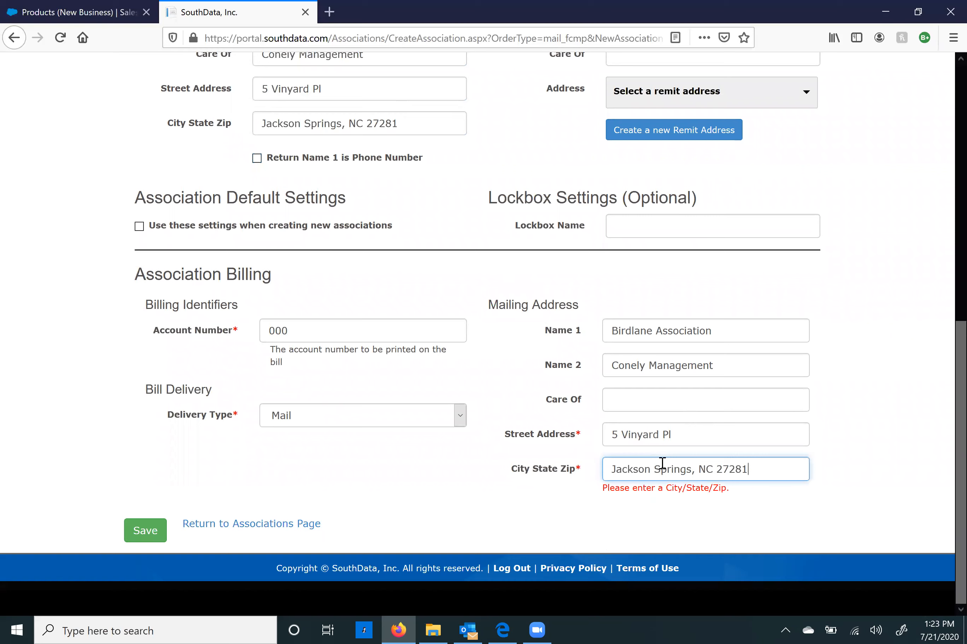
left_click(159, 532)
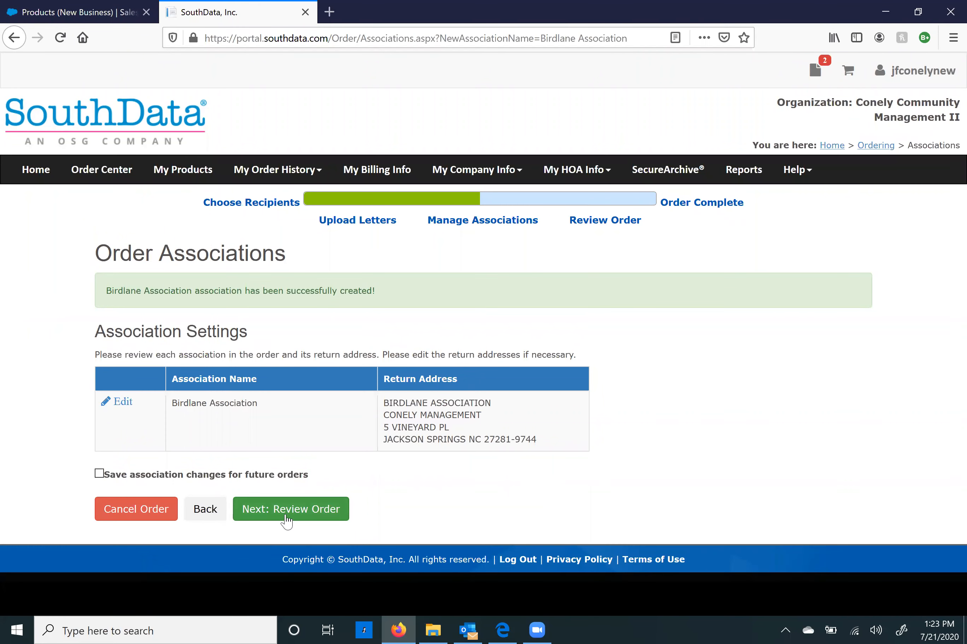
Step: Go to Review Order and inspect the Ballots type, Address File.csv and three letter files
left_click(287, 520)
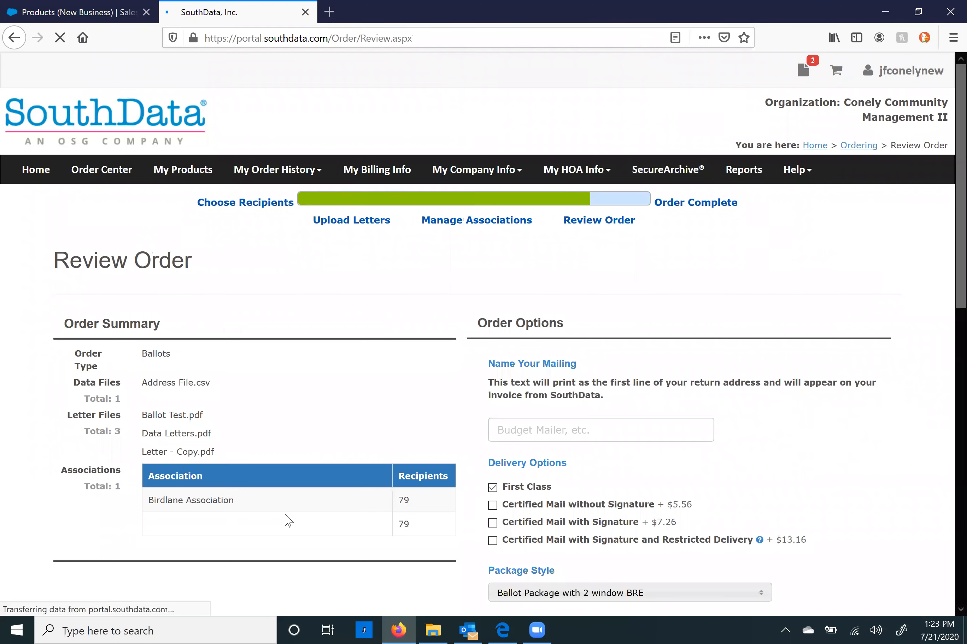
scroll(284, 515, "down", 3)
left_click_drag(166, 203, 143, 214)
left_click(266, 228)
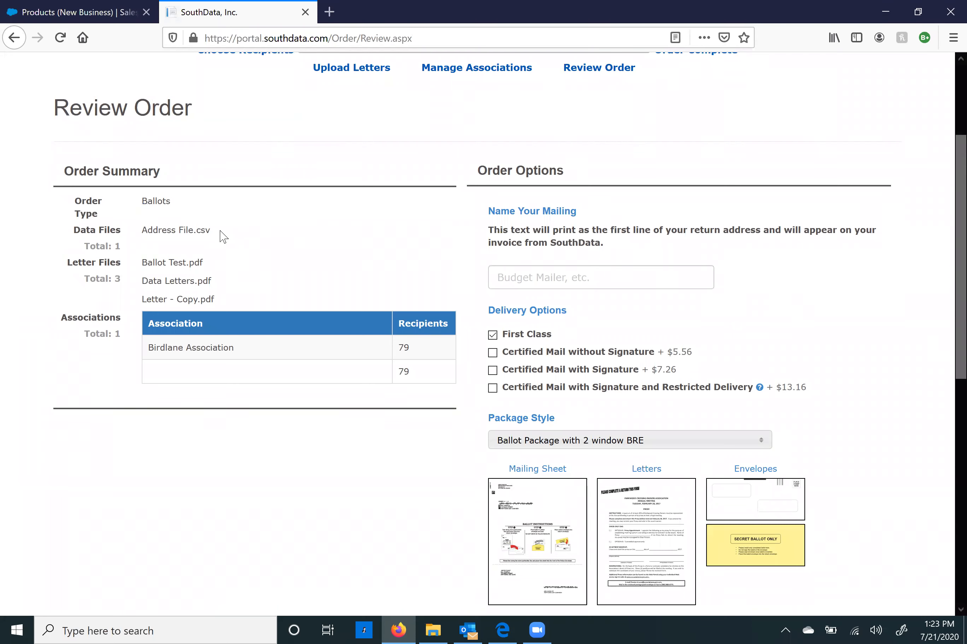
left_click_drag(210, 233, 145, 241)
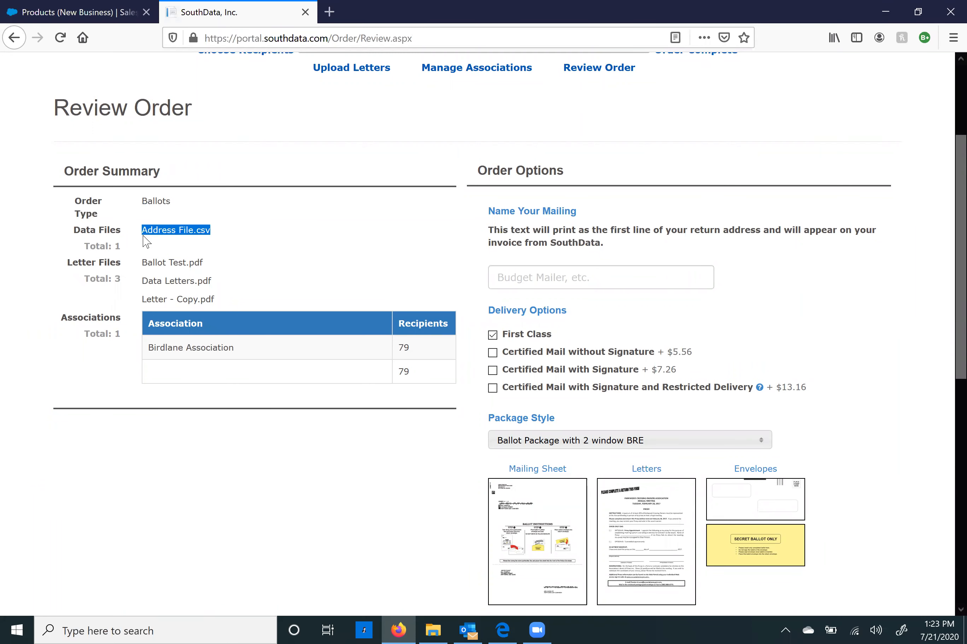
left_click_drag(225, 300, 139, 265)
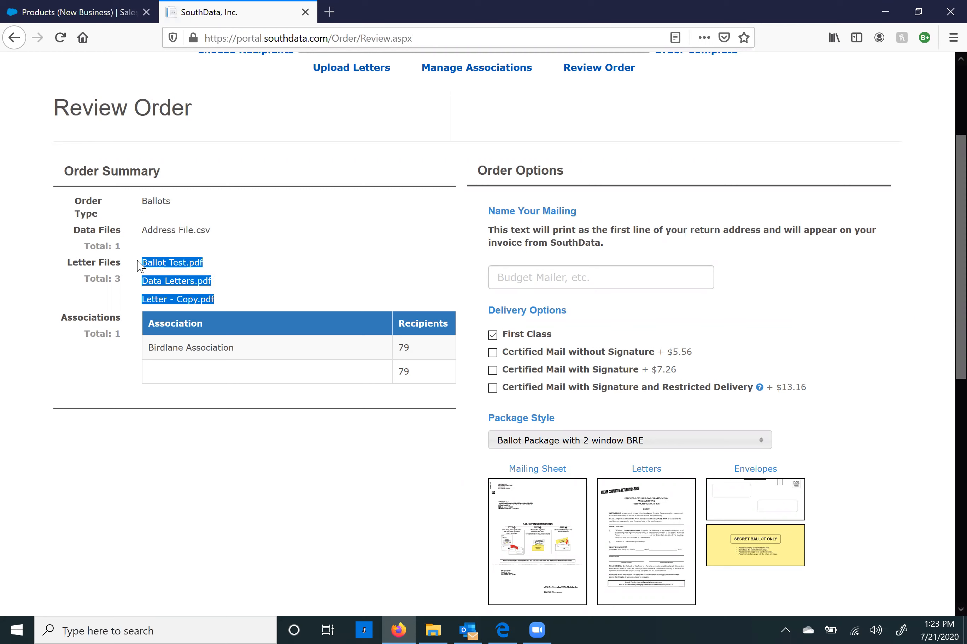
left_click(195, 349)
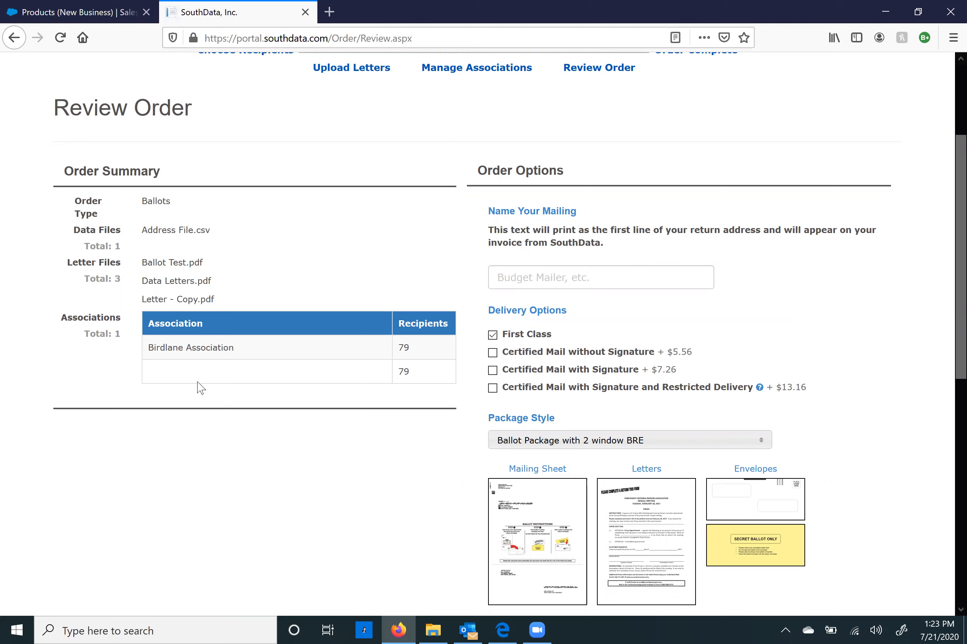
Step: Place the cursor in the Name Your Mailing box, dismissing earlier name suggestions
left_click(543, 281)
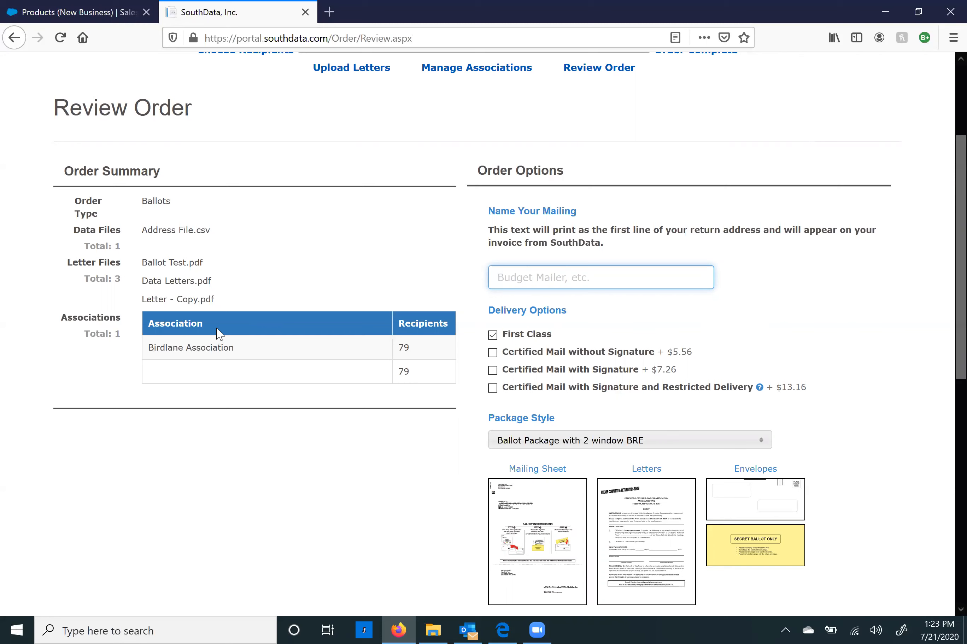
left_click(523, 278)
left_click(523, 277)
Step: Name the mailing 'Ballot #12' and preview the package's envelopes
type("Ball")
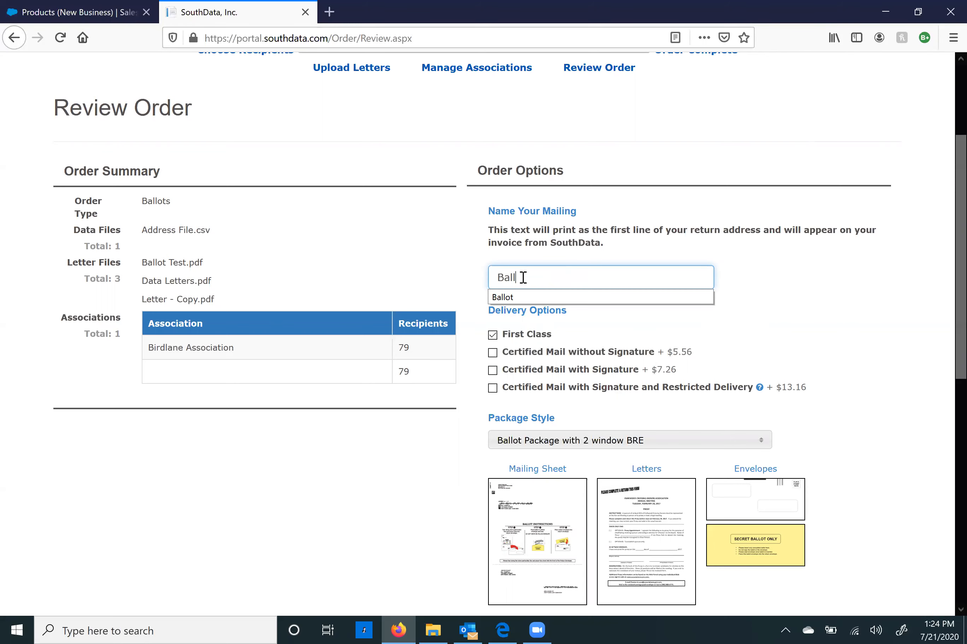
type("ot #12")
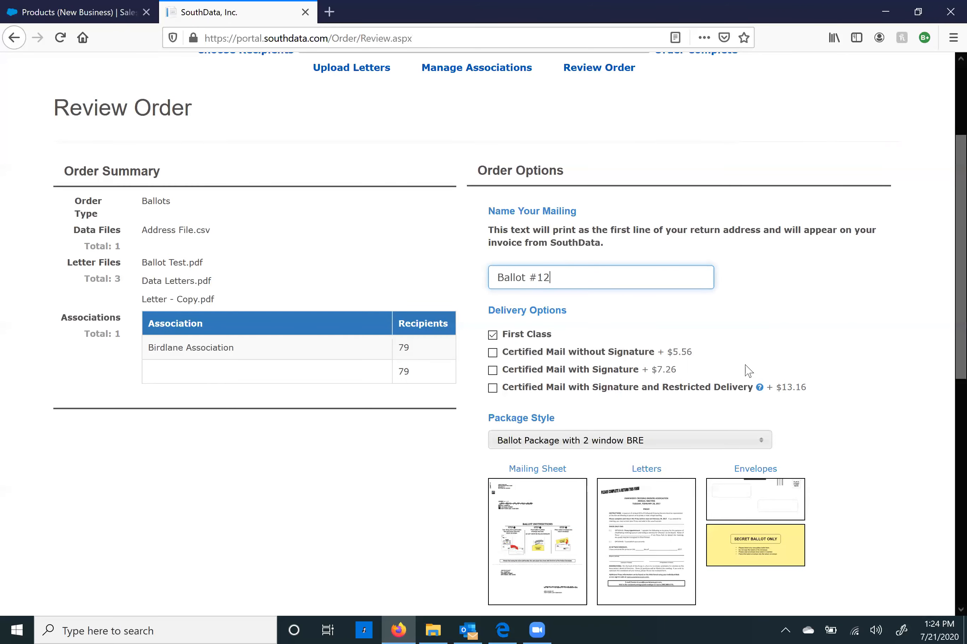
scroll(748, 370, "down", 3)
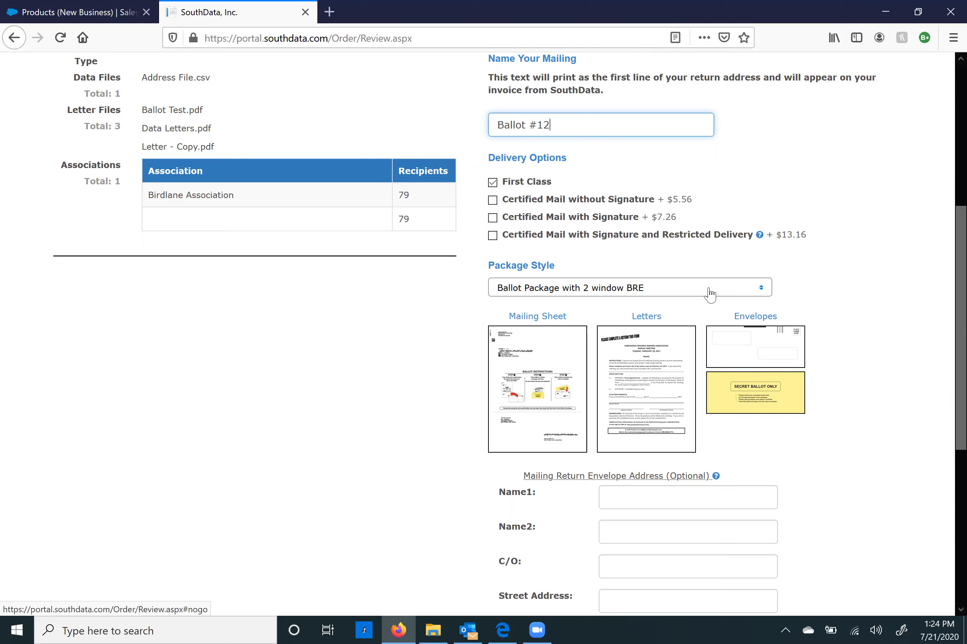
left_click(766, 355)
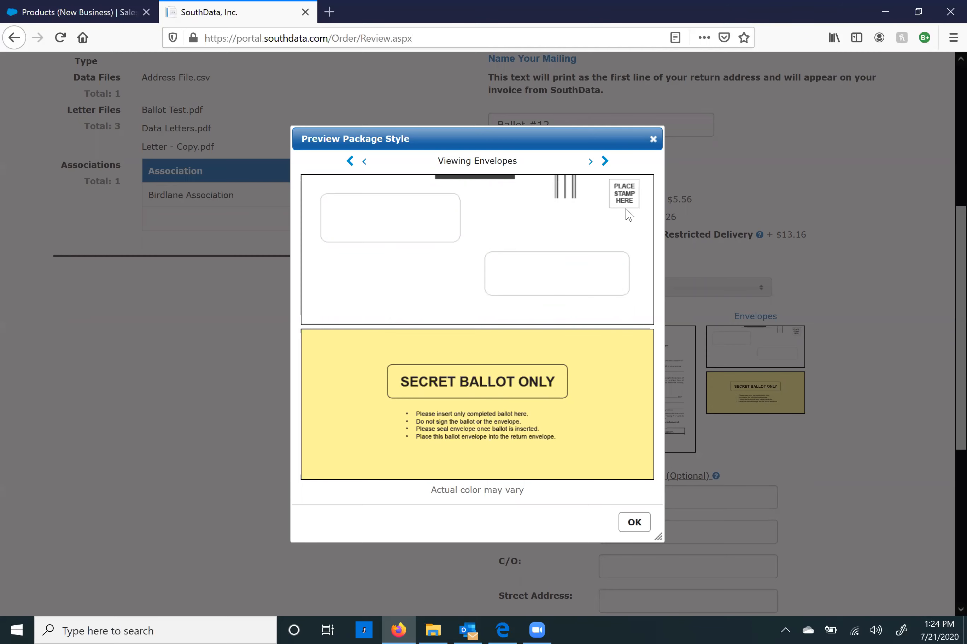
Step: Check the current package's mailing sheet and envelope previews
left_click(652, 140)
left_click(537, 430)
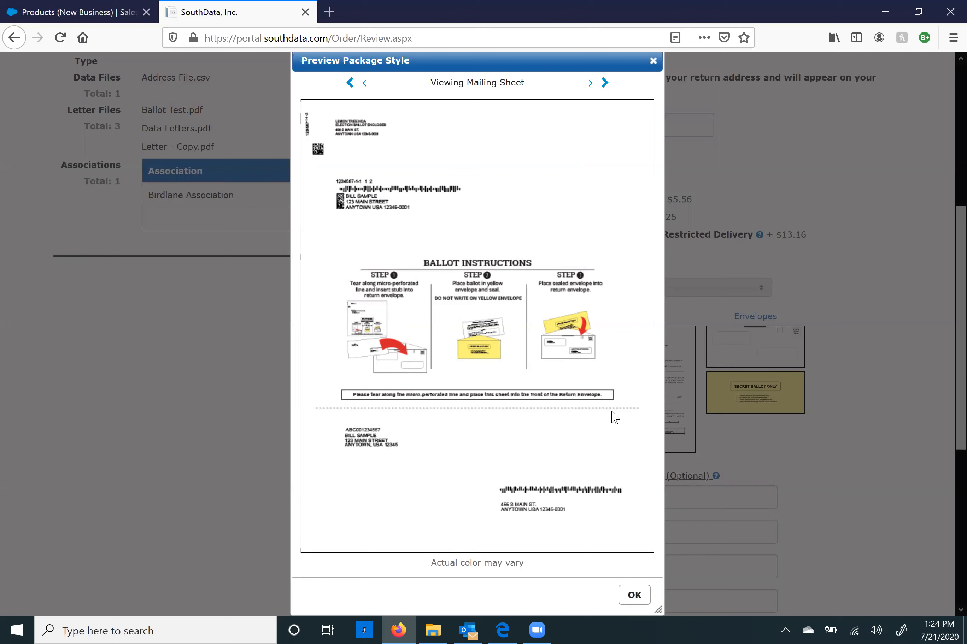
left_click(653, 61)
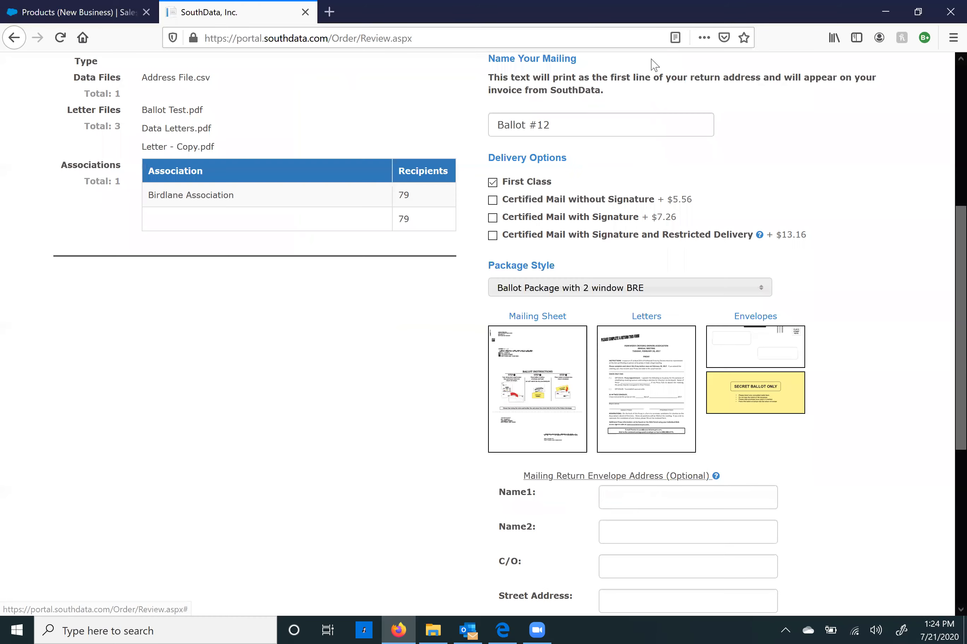
left_click(731, 358)
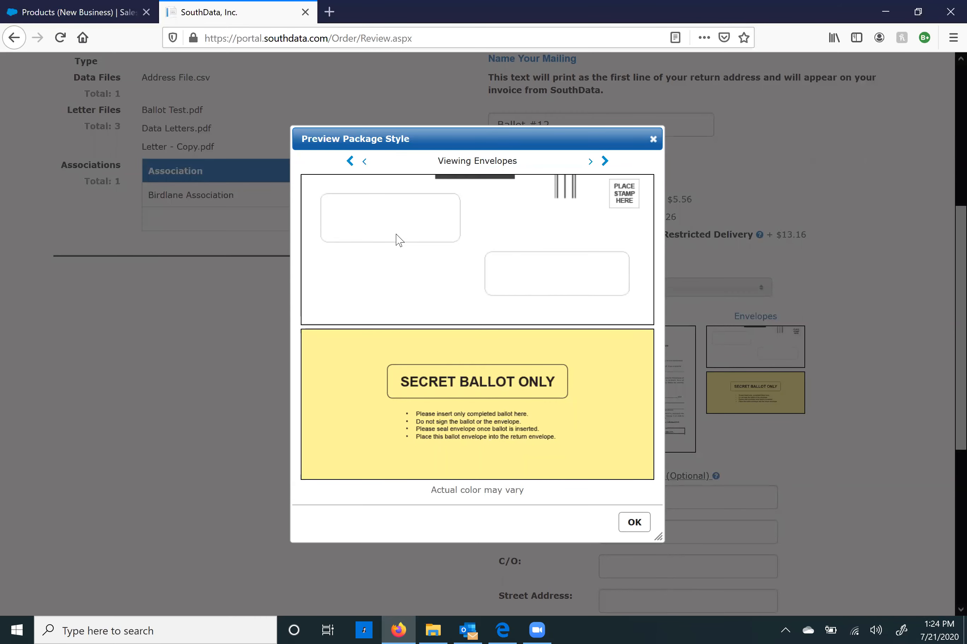
left_click(653, 140)
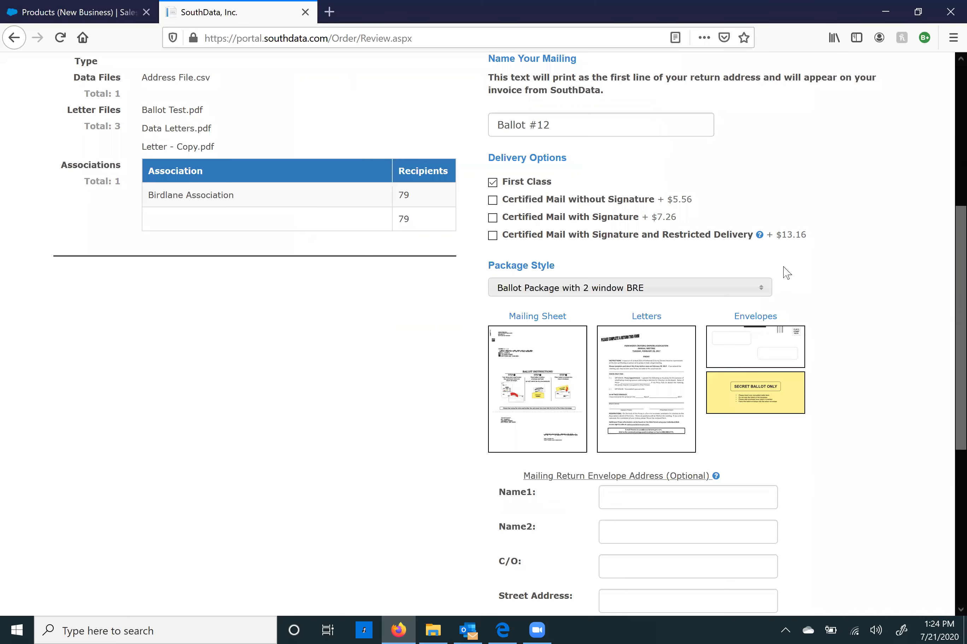
Step: Switch package style to Ballot Package with Signature Line and check its envelope preview
left_click(572, 291)
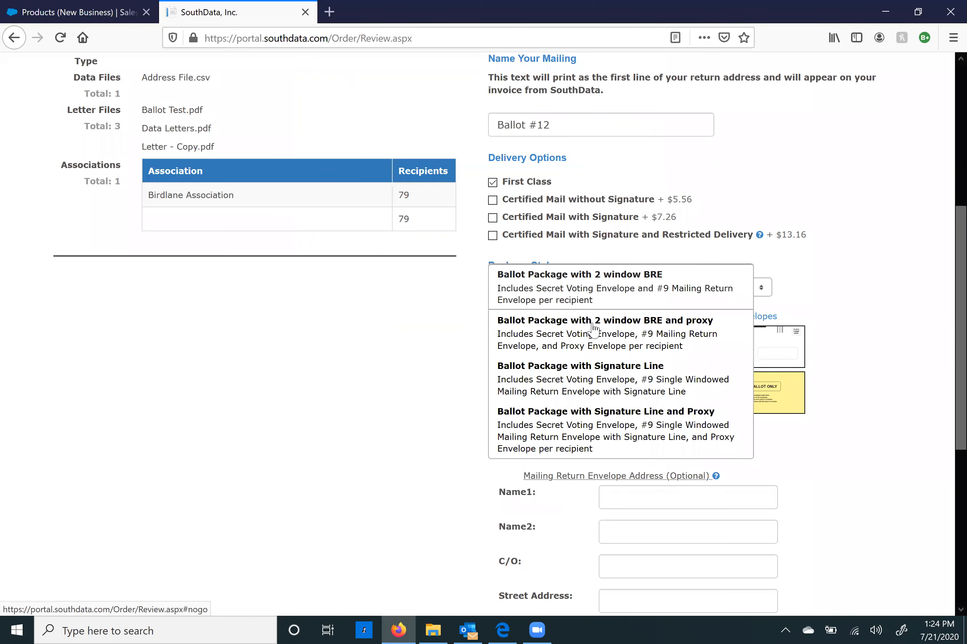
left_click(618, 390)
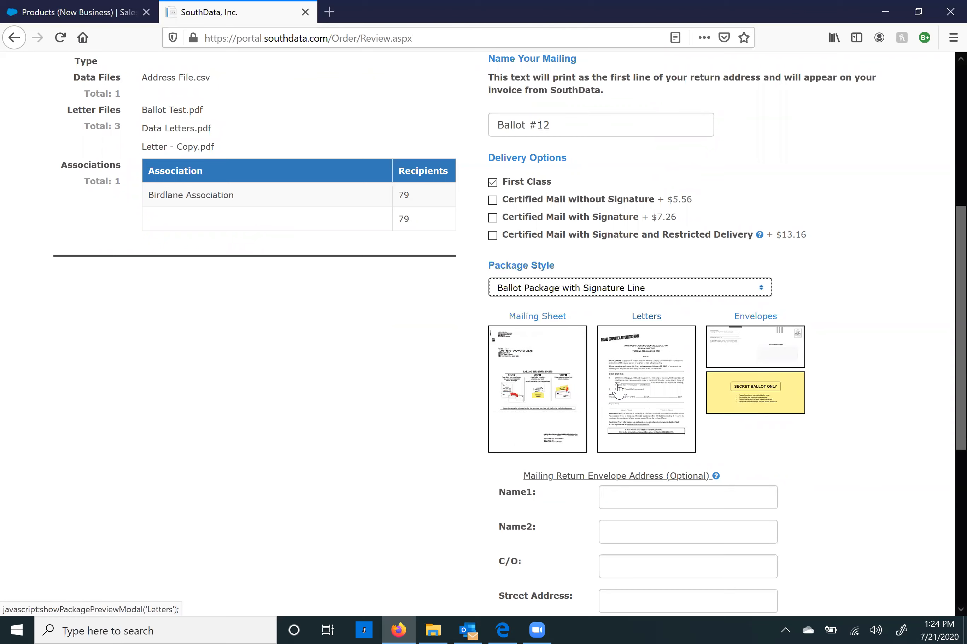
left_click(755, 317)
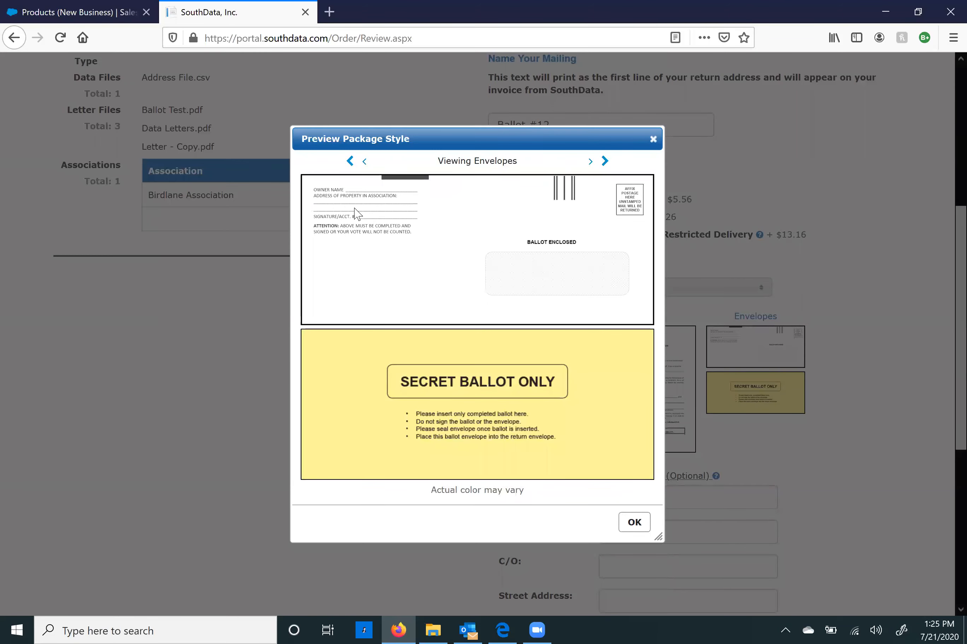
left_click(653, 138)
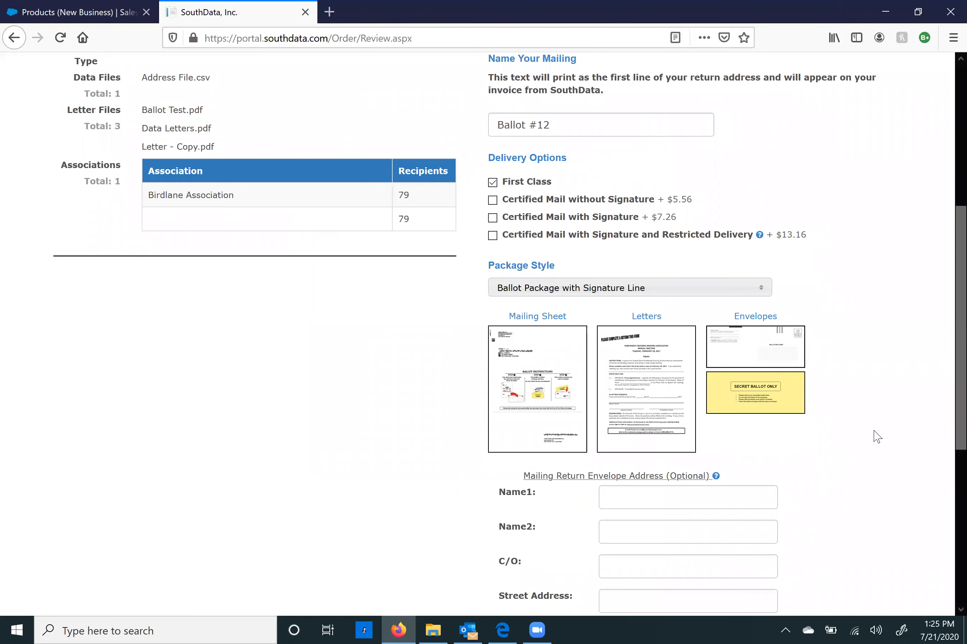
scroll(857, 420, "down", 5)
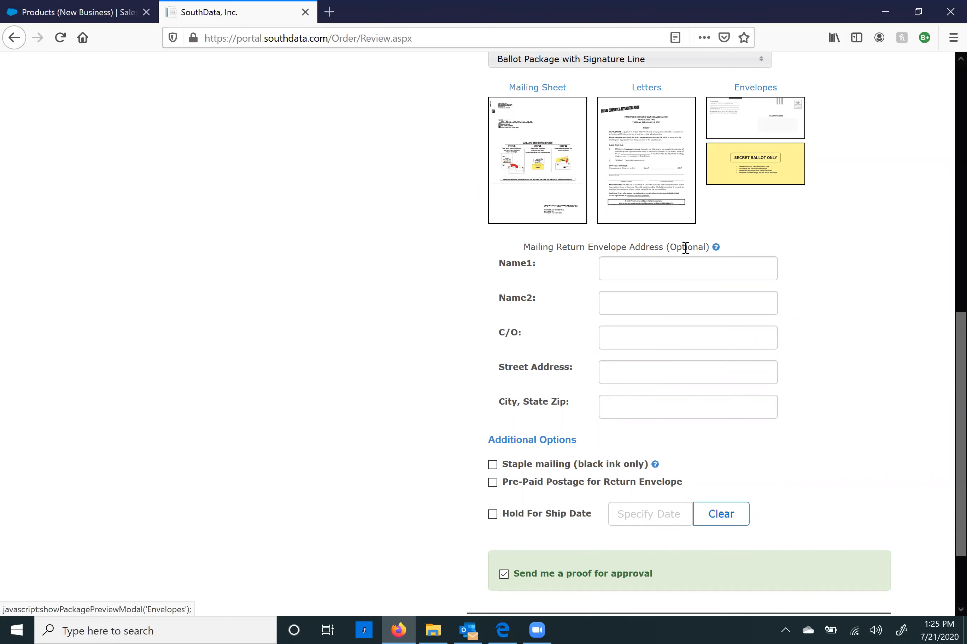
Step: Preview the mailing sheet once more and close it
left_click(553, 219)
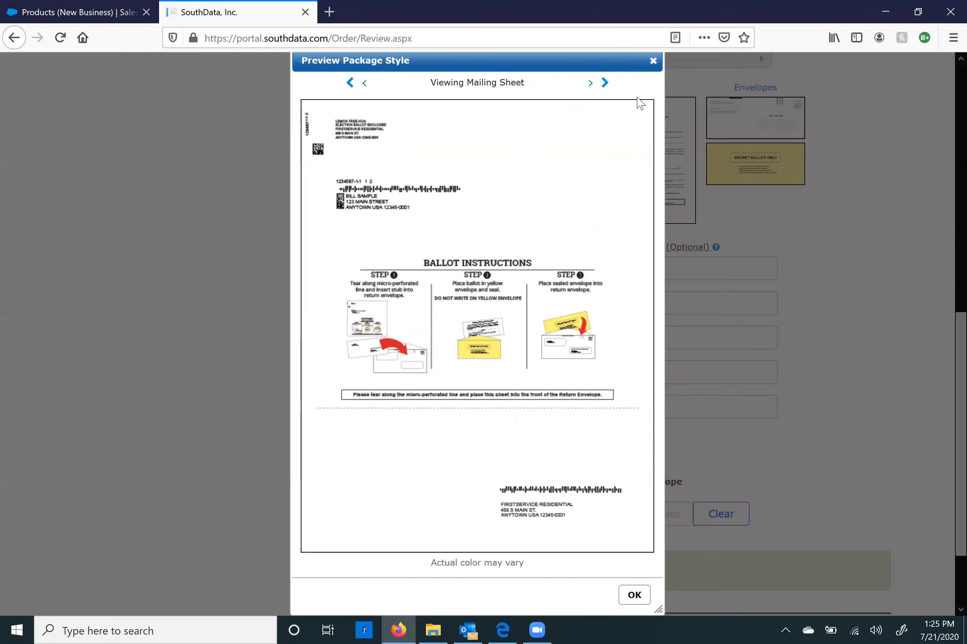
scroll(658, 62, "up", 1)
left_click(652, 76)
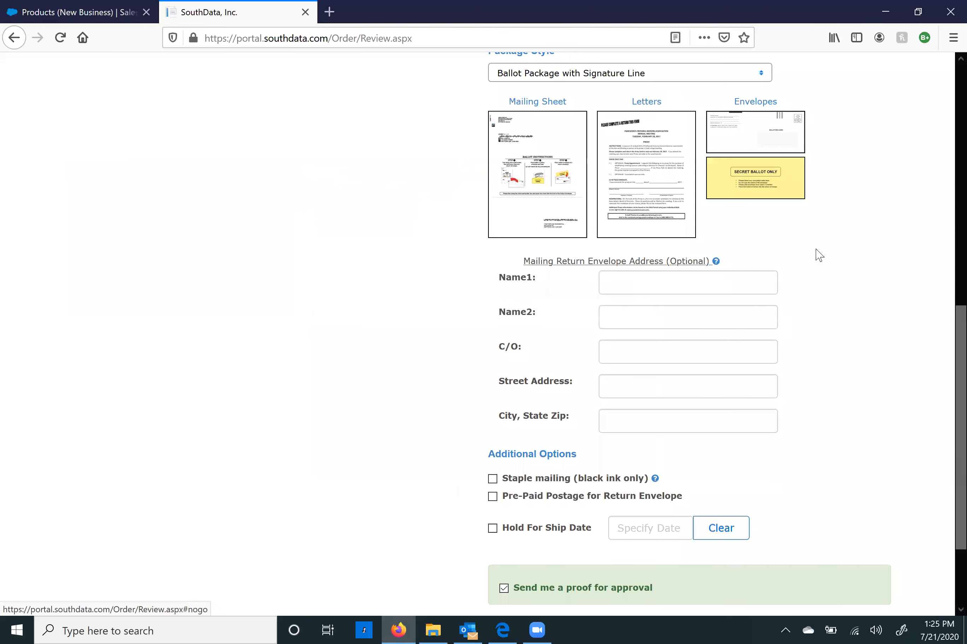
scroll(814, 456, "down", 1)
scroll(792, 468, "down", 2)
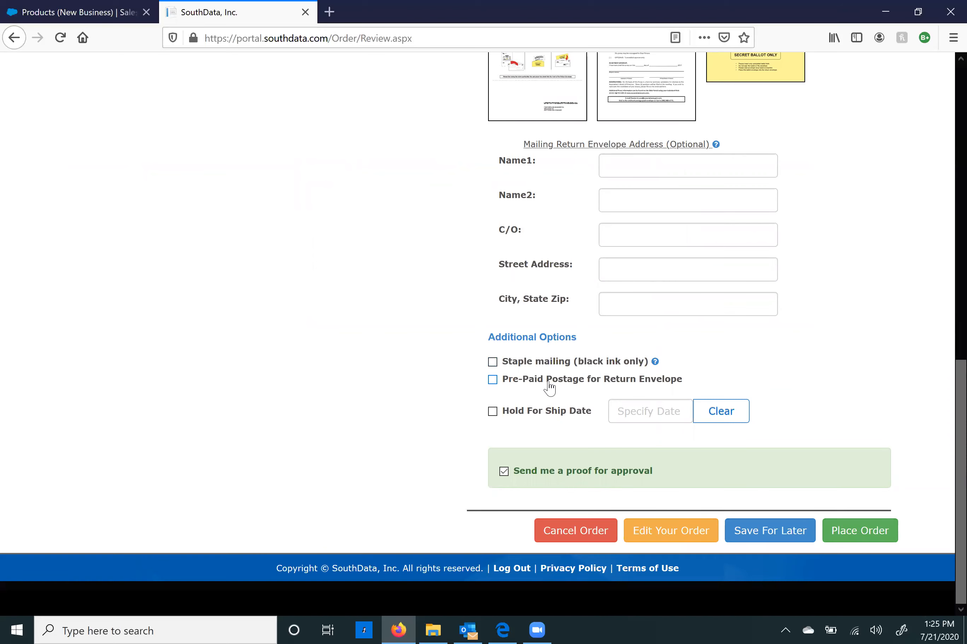
Step: Recheck the envelope preview and place the Ballot #12 order
scroll(798, 242, "up", 2)
left_click(781, 106)
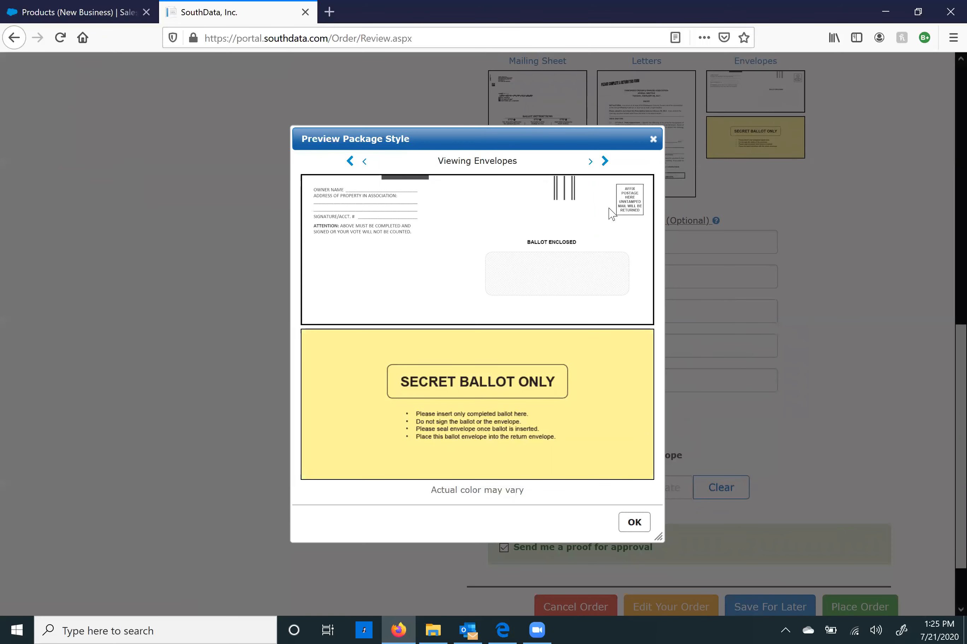
left_click(653, 138)
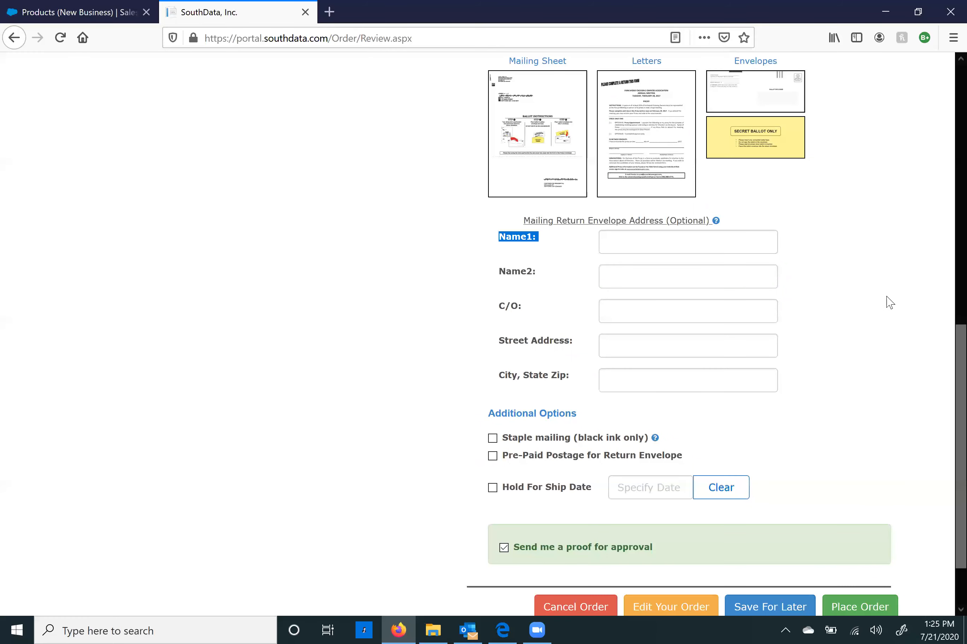
scroll(546, 423, "down", 2)
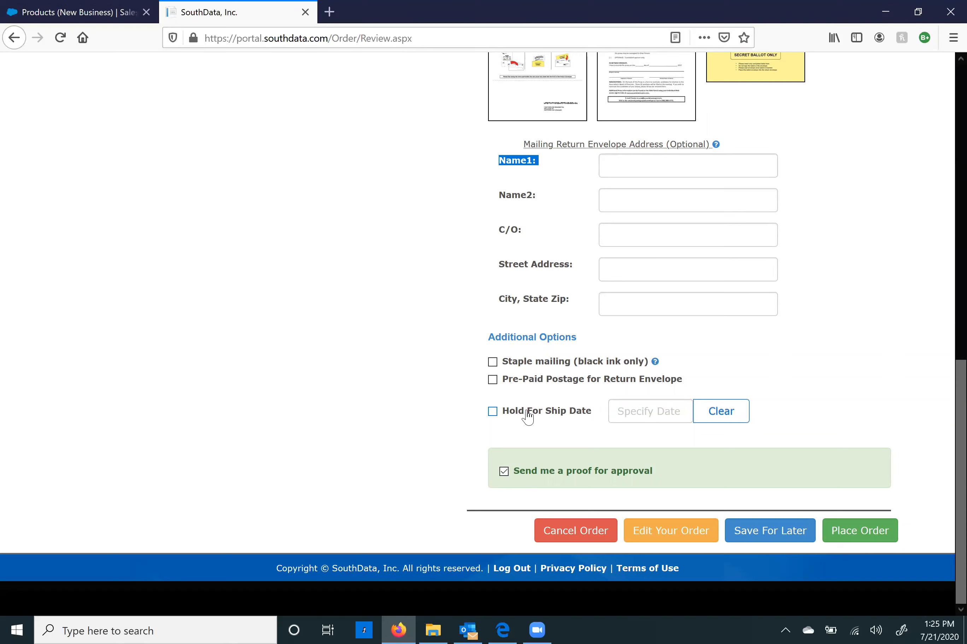
left_click(449, 426)
left_click(870, 541)
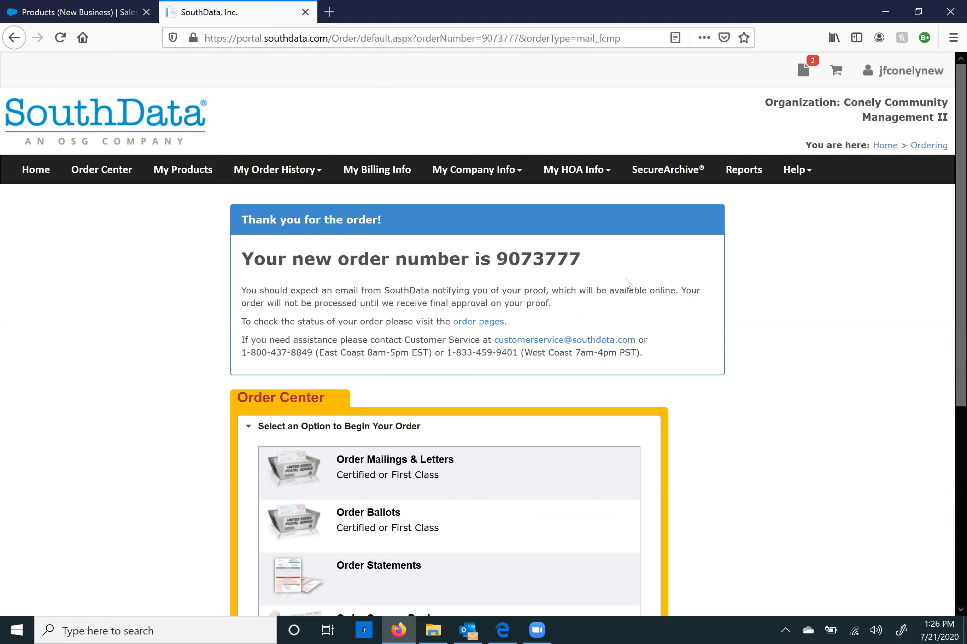
left_click_drag(587, 263, 498, 266)
left_click(614, 298)
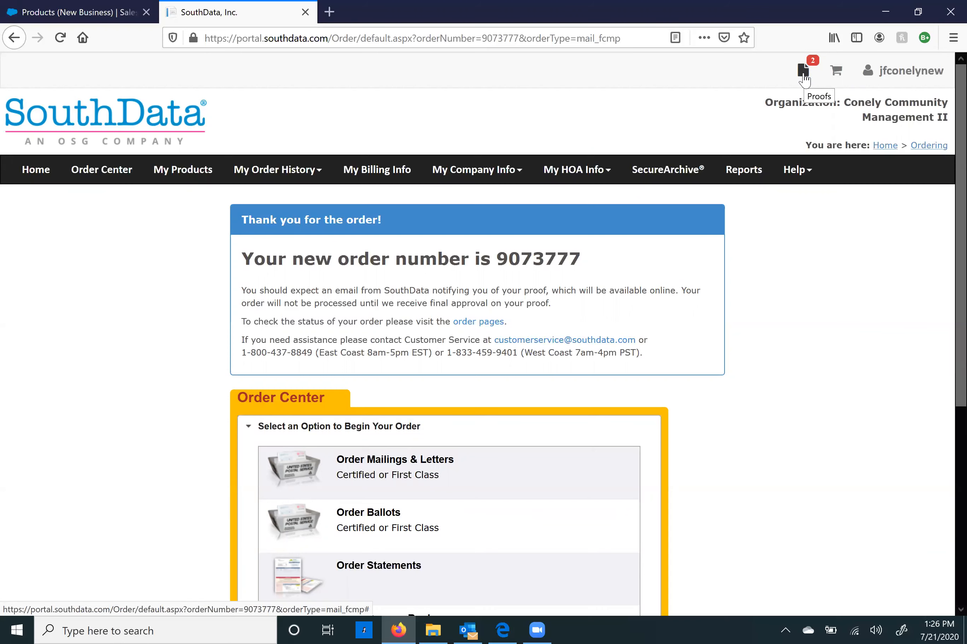
left_click(805, 76)
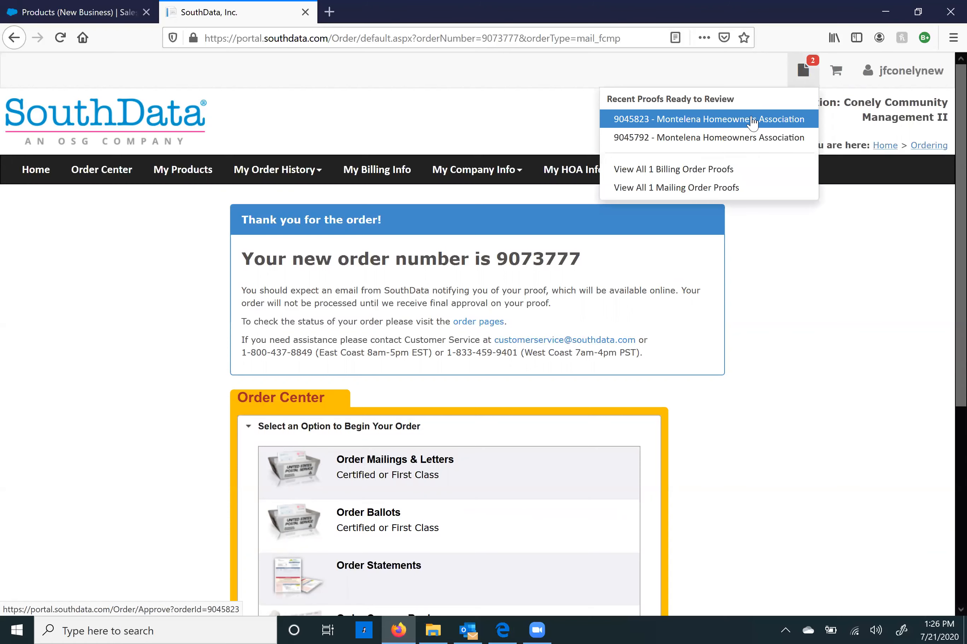
Step: Open the Montelena Homeowners Association proof and jump to its last, then first page
left_click(758, 120)
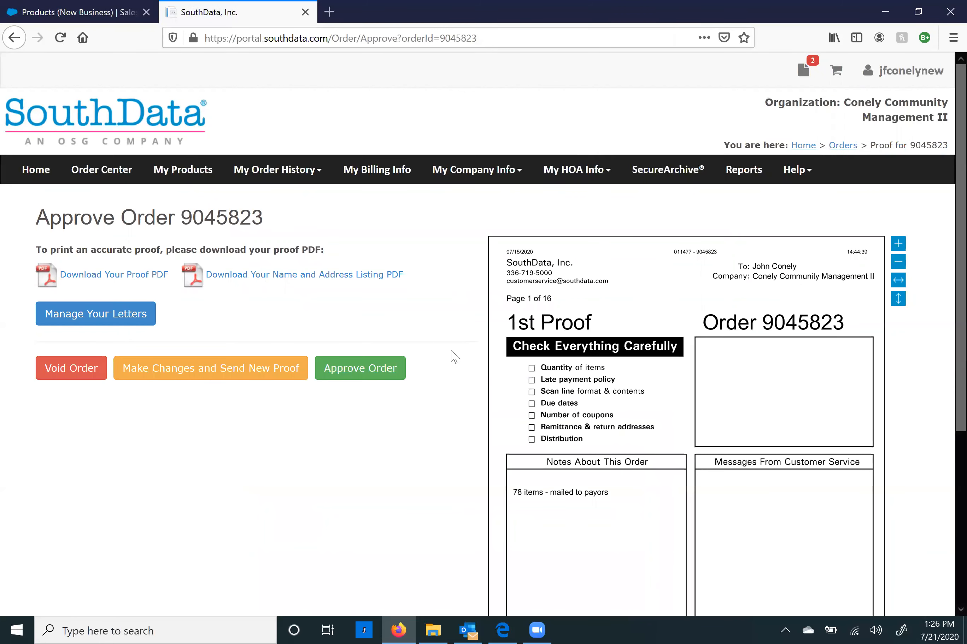
scroll(455, 357, "down", 5)
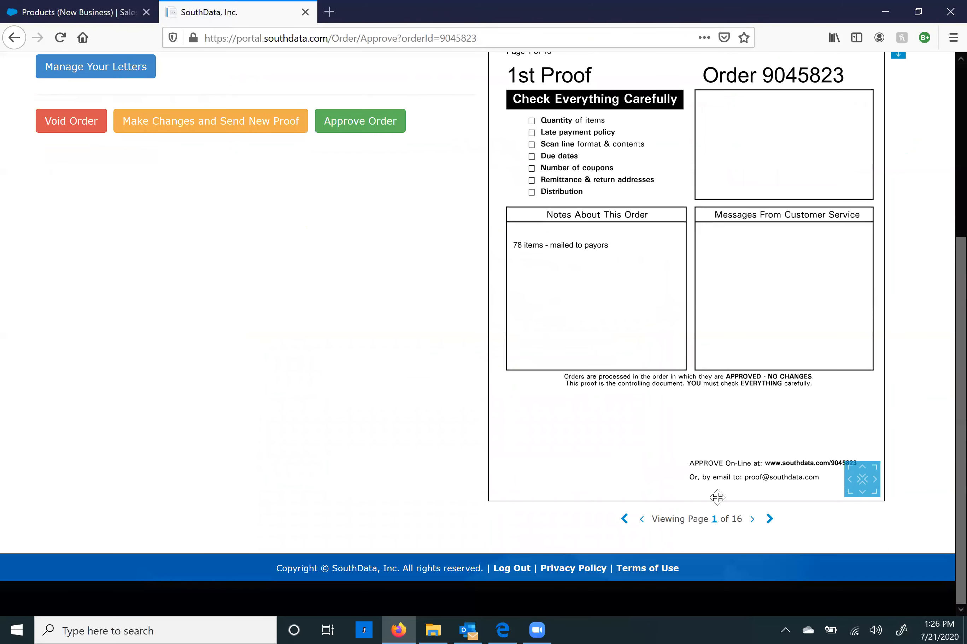
left_click(769, 520)
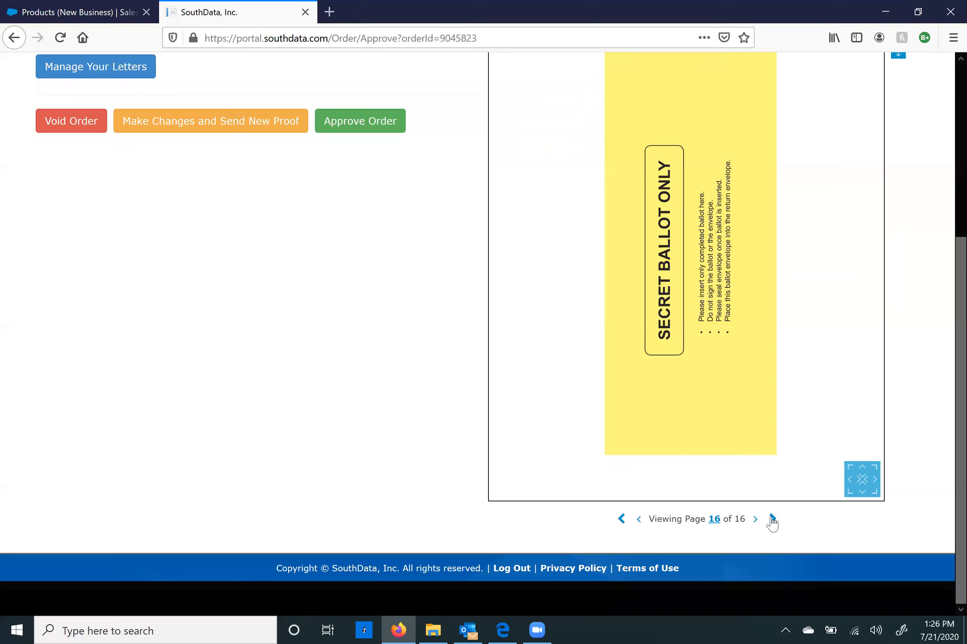
left_click(622, 519)
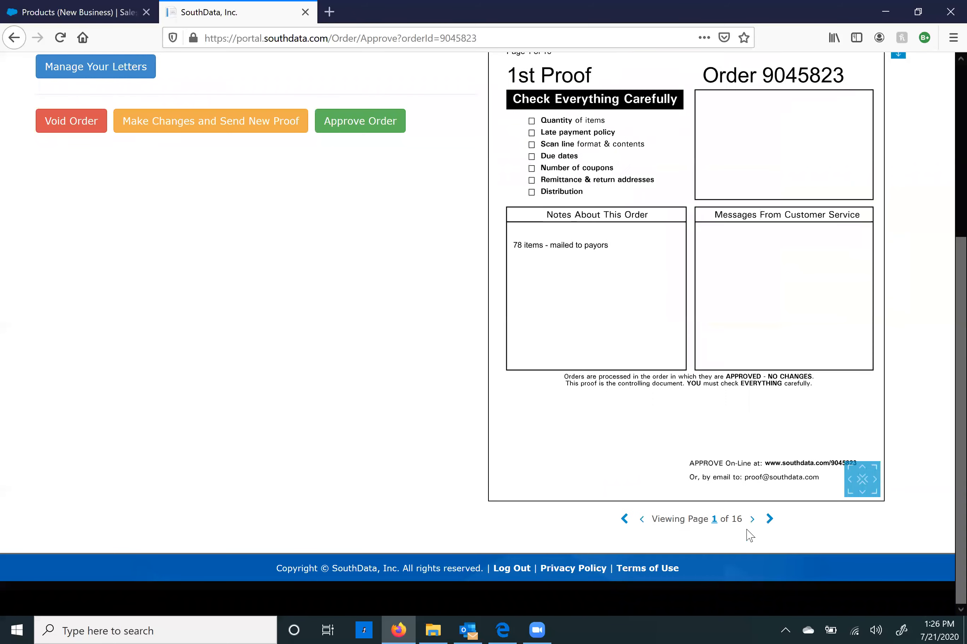
Step: Page through the proof from page 2 to the nominations form on page 6
left_click(752, 521)
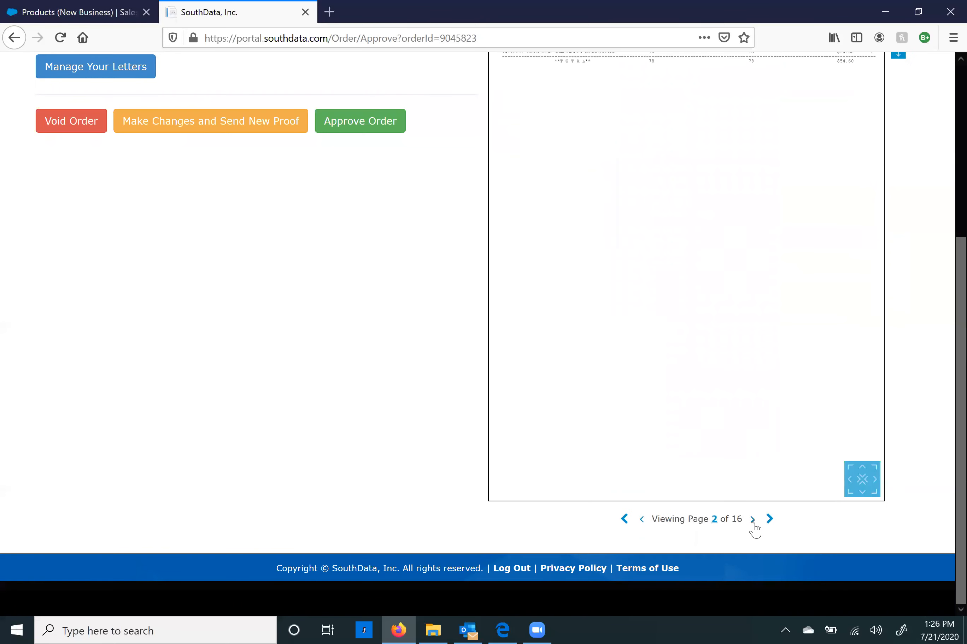
left_click(753, 525)
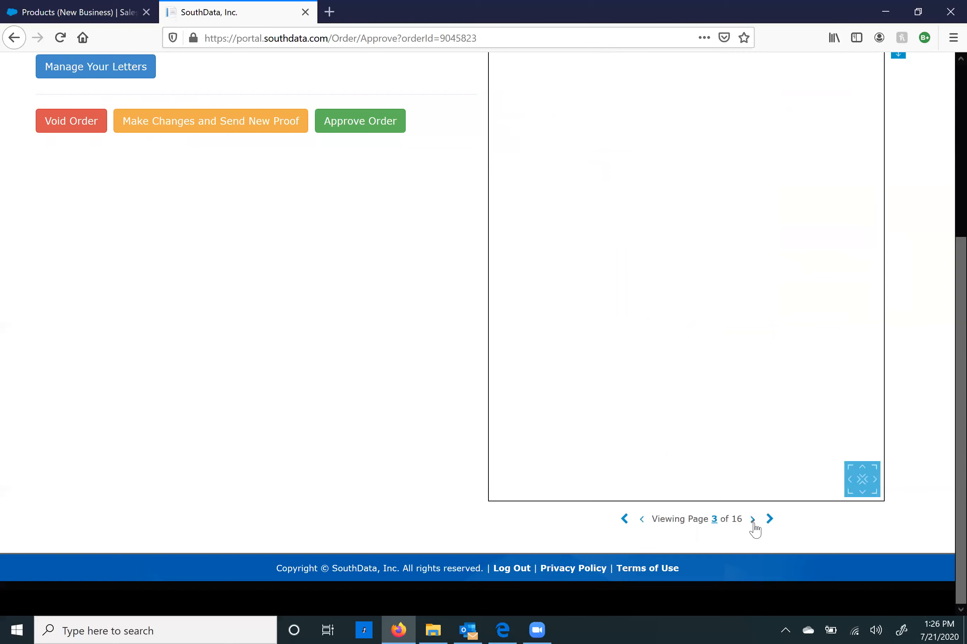
left_click(753, 521)
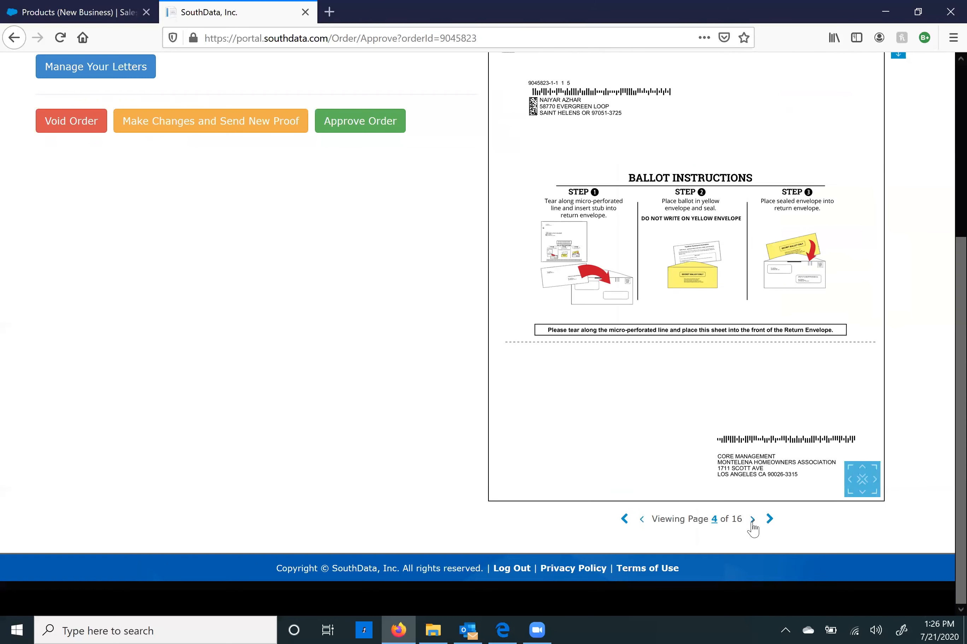
left_click(753, 523)
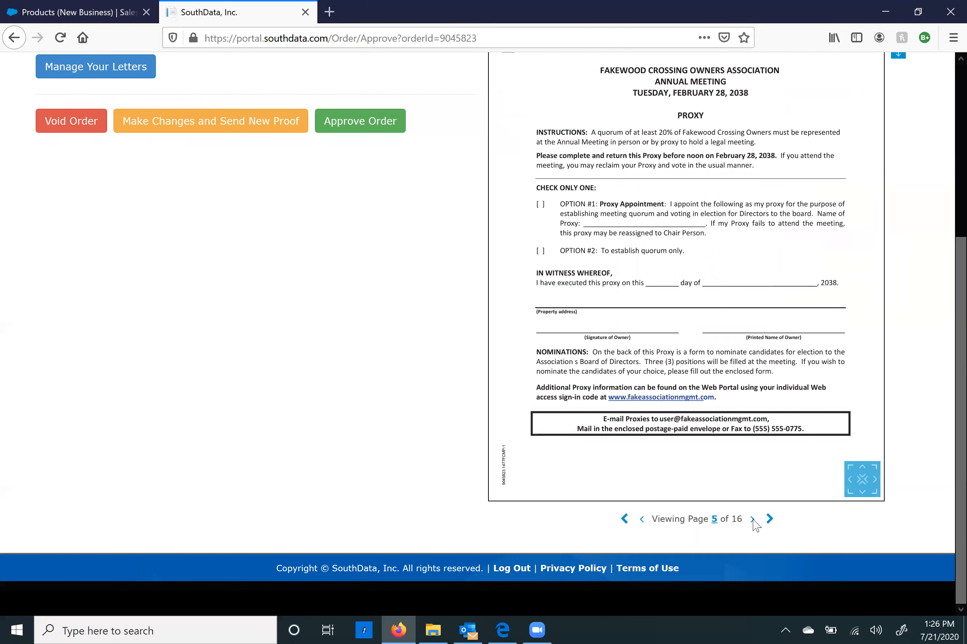
left_click(753, 521)
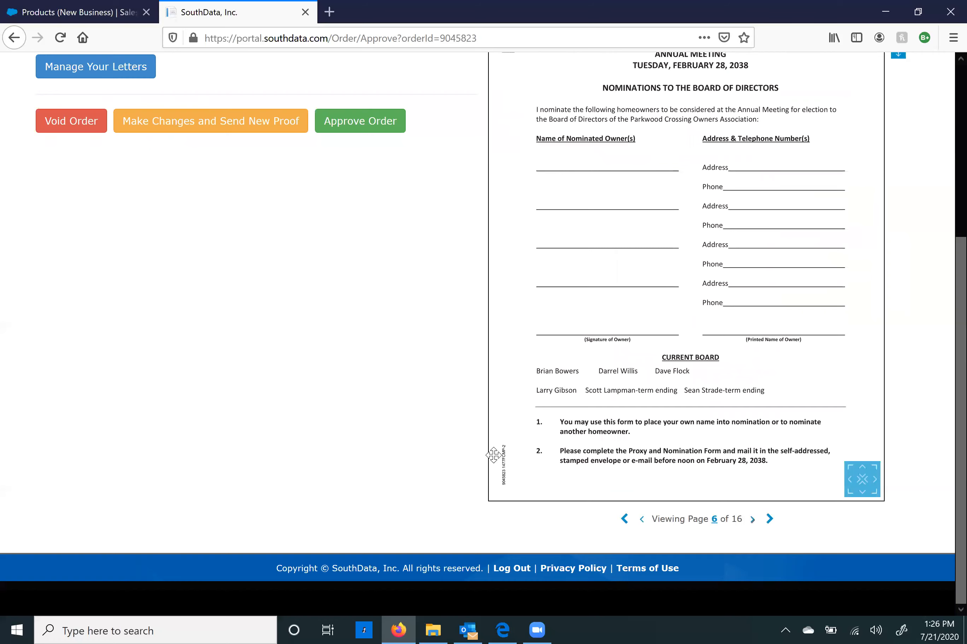
scroll(426, 430, "up", 4)
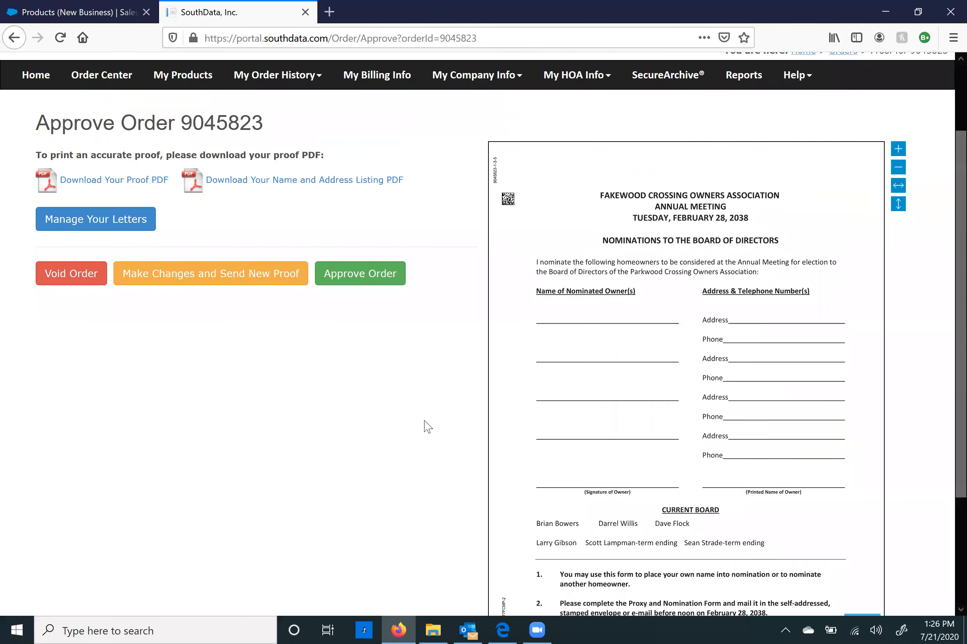